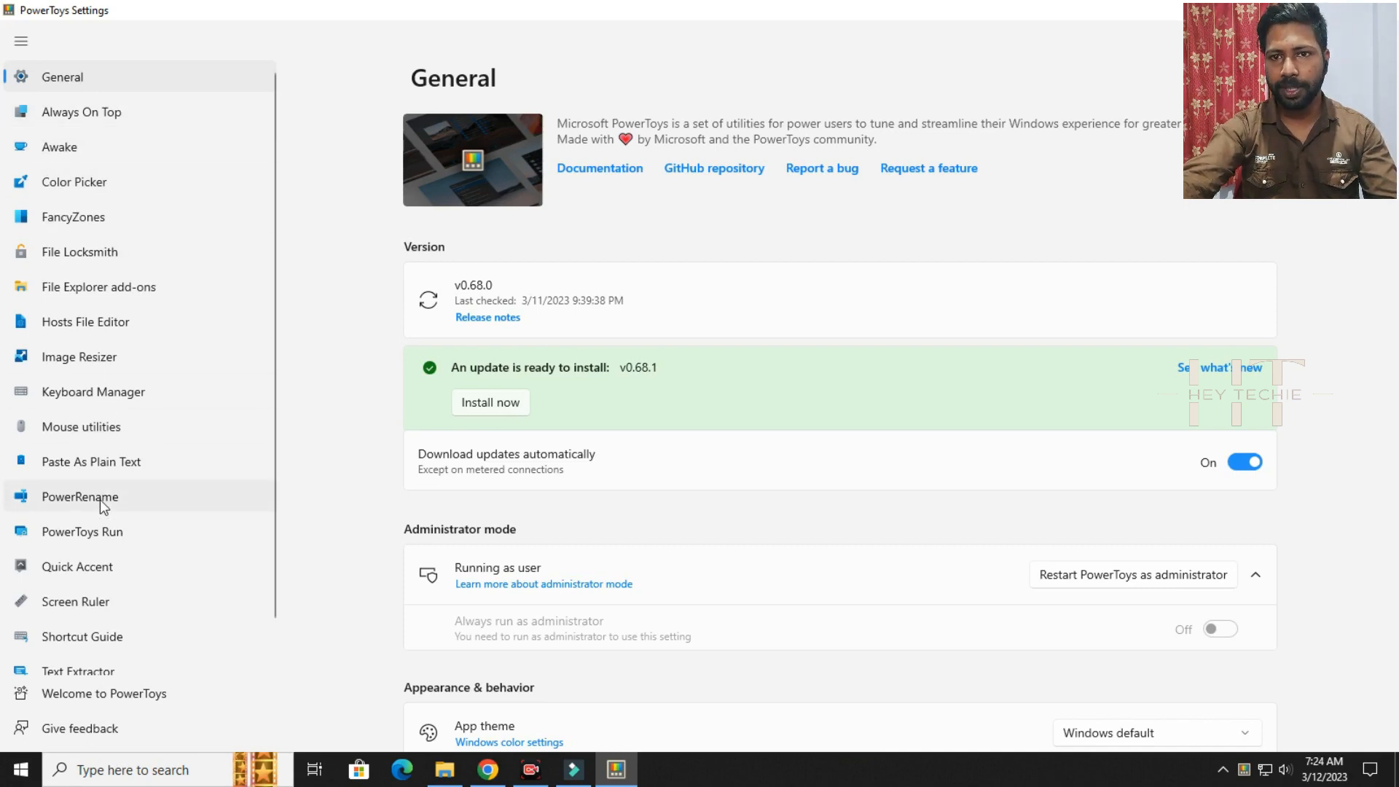
Enable Find My Mouse in the Mouse utilities settings.
scroll(138, 572, down, 1)
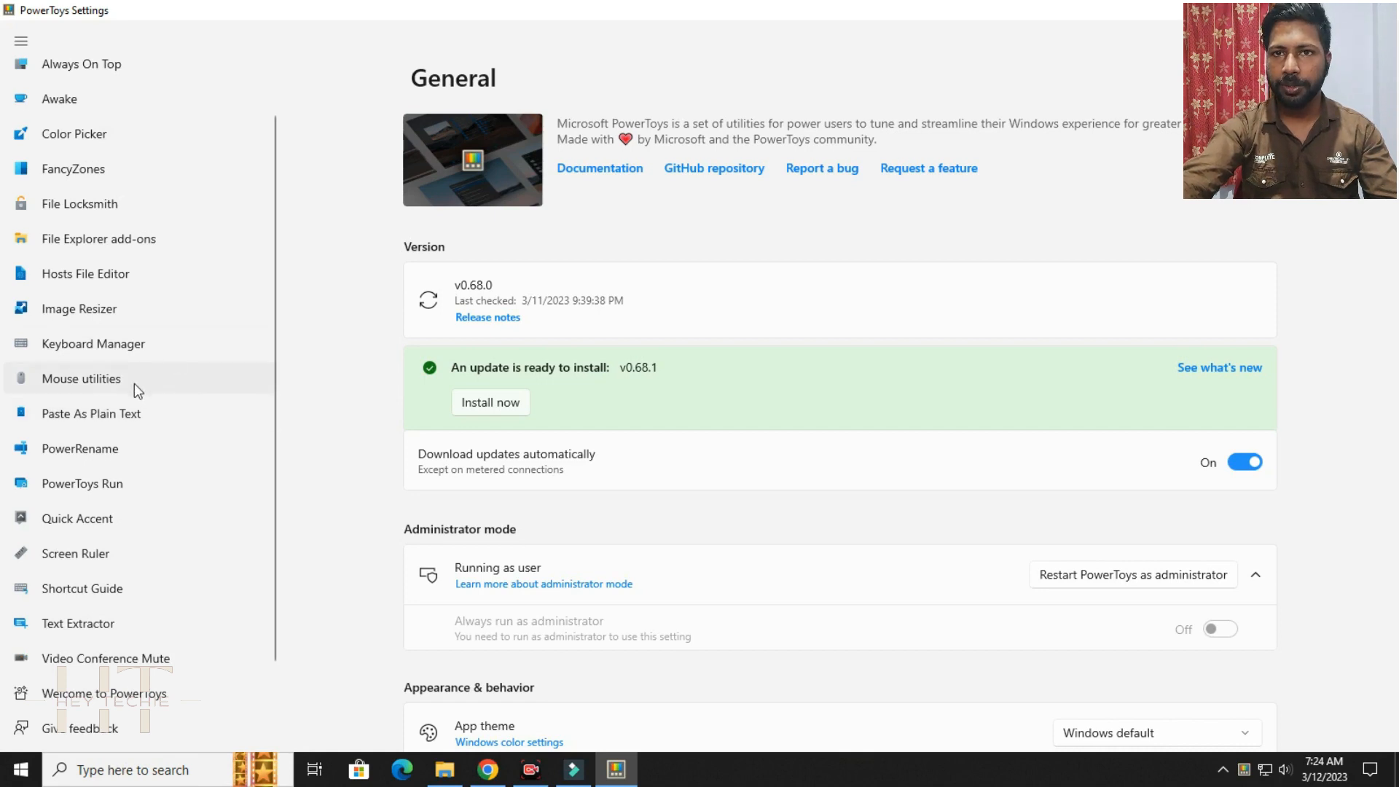
click(81, 379)
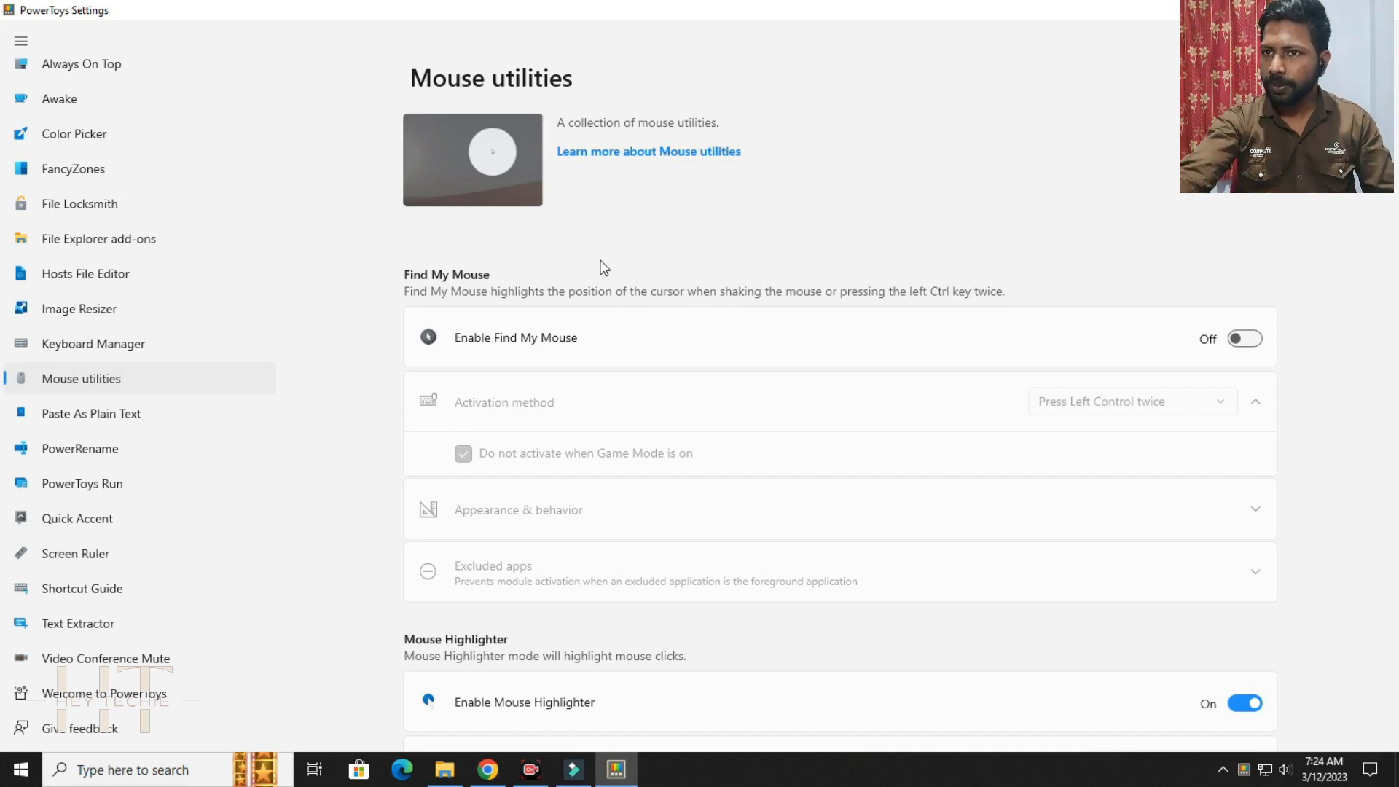
click(1233, 343)
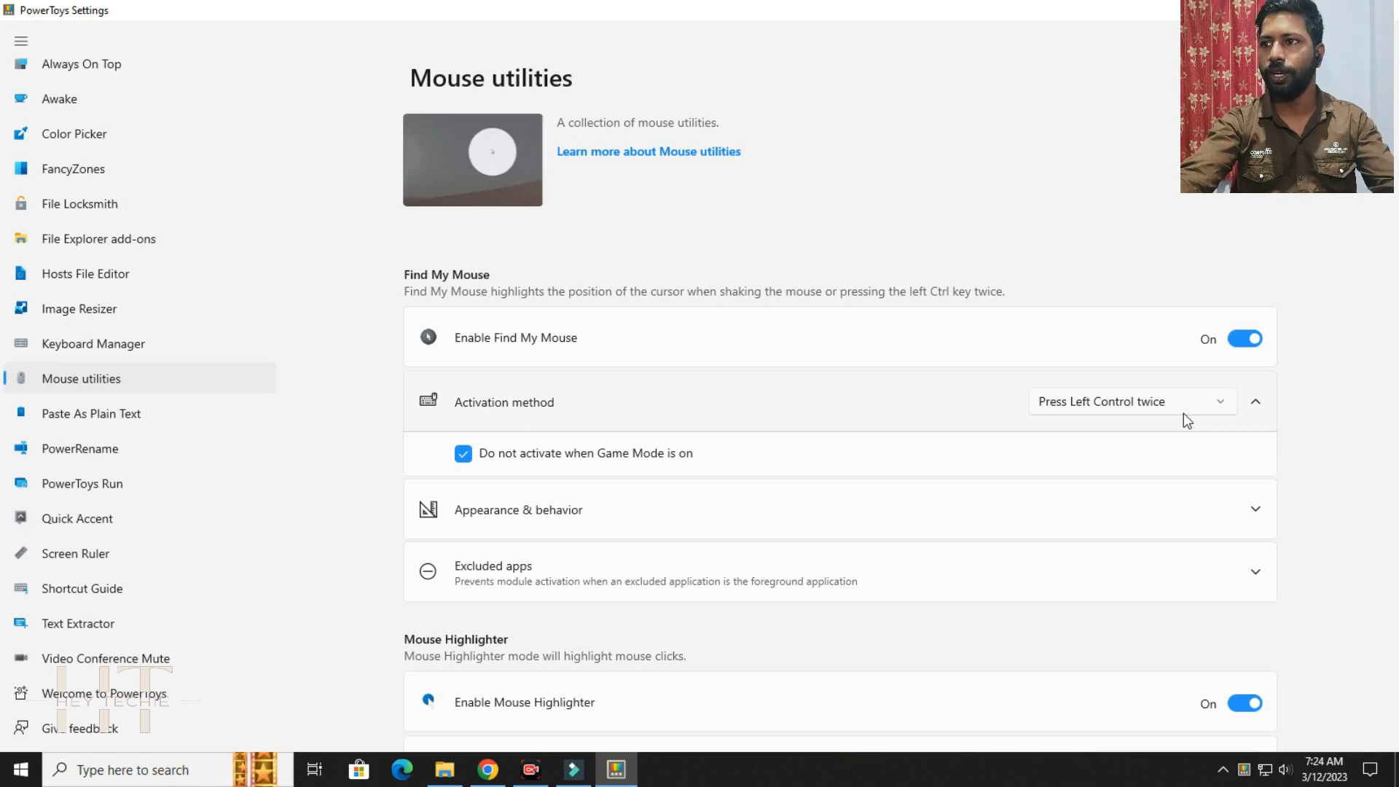
Test Find My Mouse by triggering the spotlight around the pointer and dismissing it.
key(ctrl)
key(ctrl)
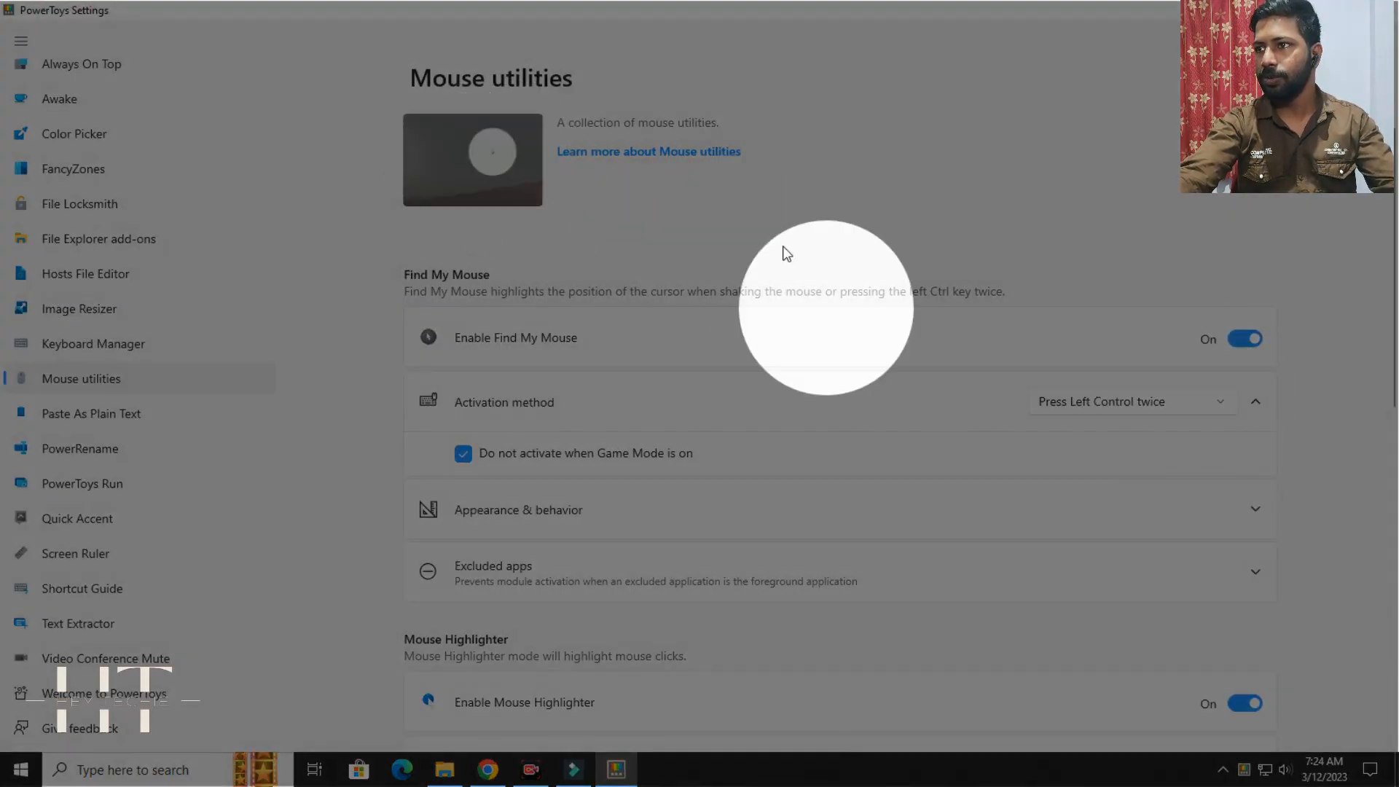
click(1158, 246)
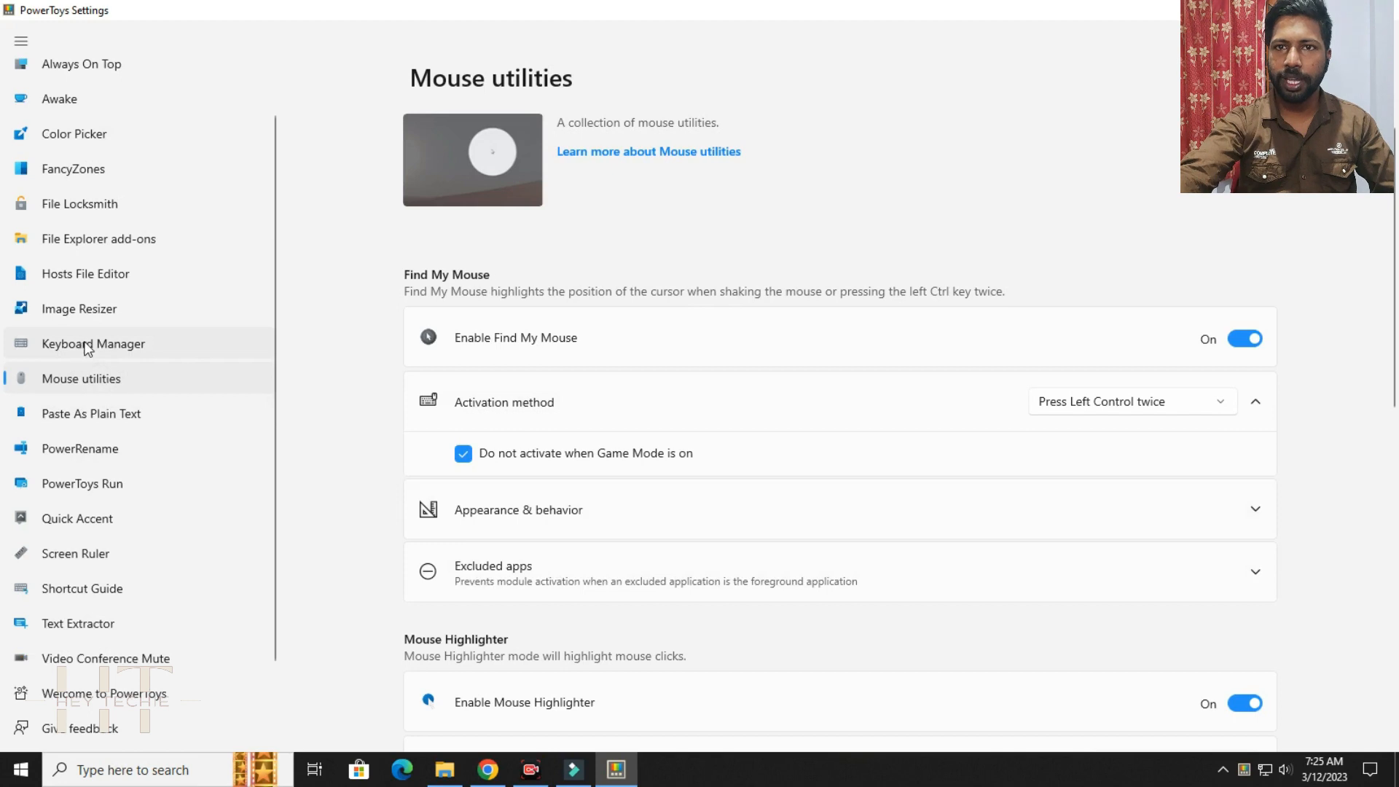
Add a new shortcut remapping row in Keyboard Manager's shortcut remapping window.
click(51, 347)
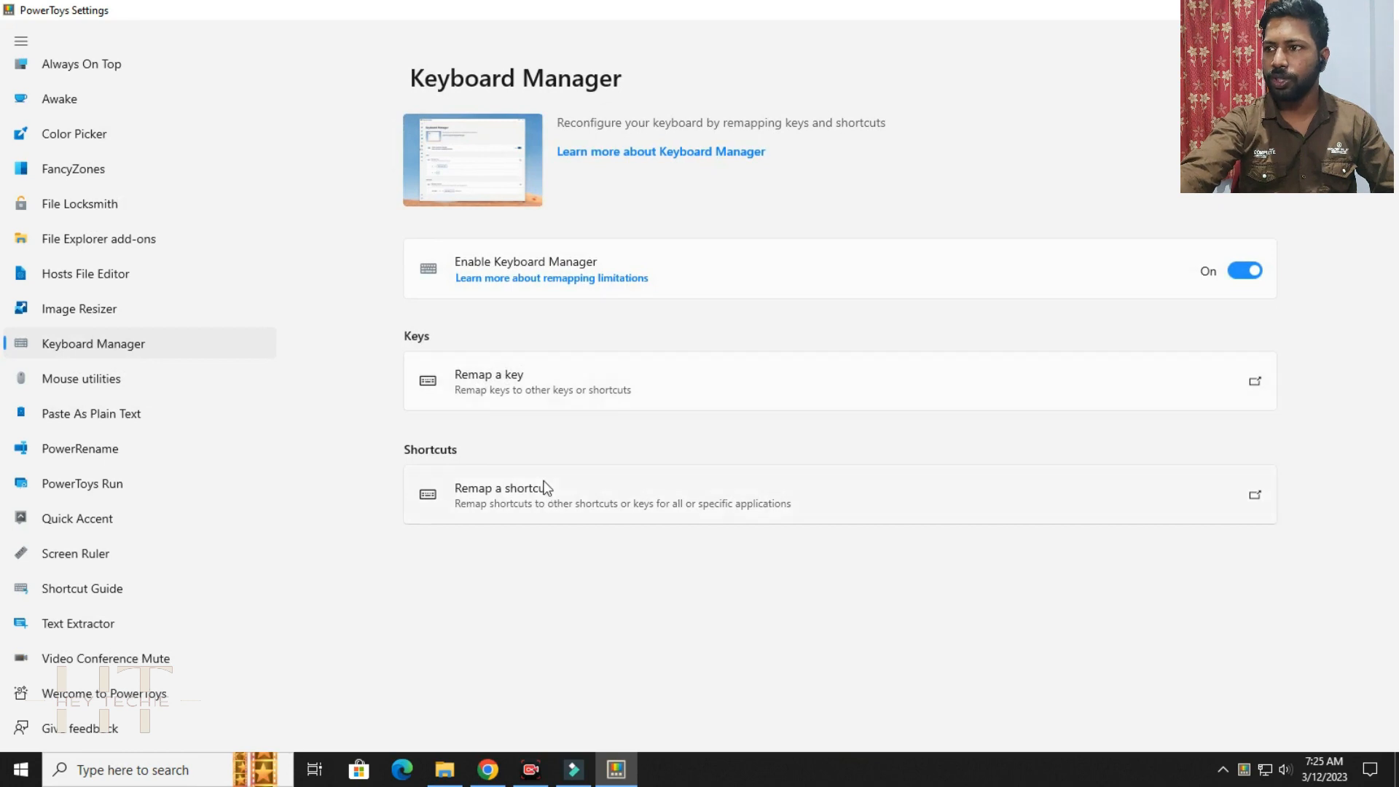
click(1257, 497)
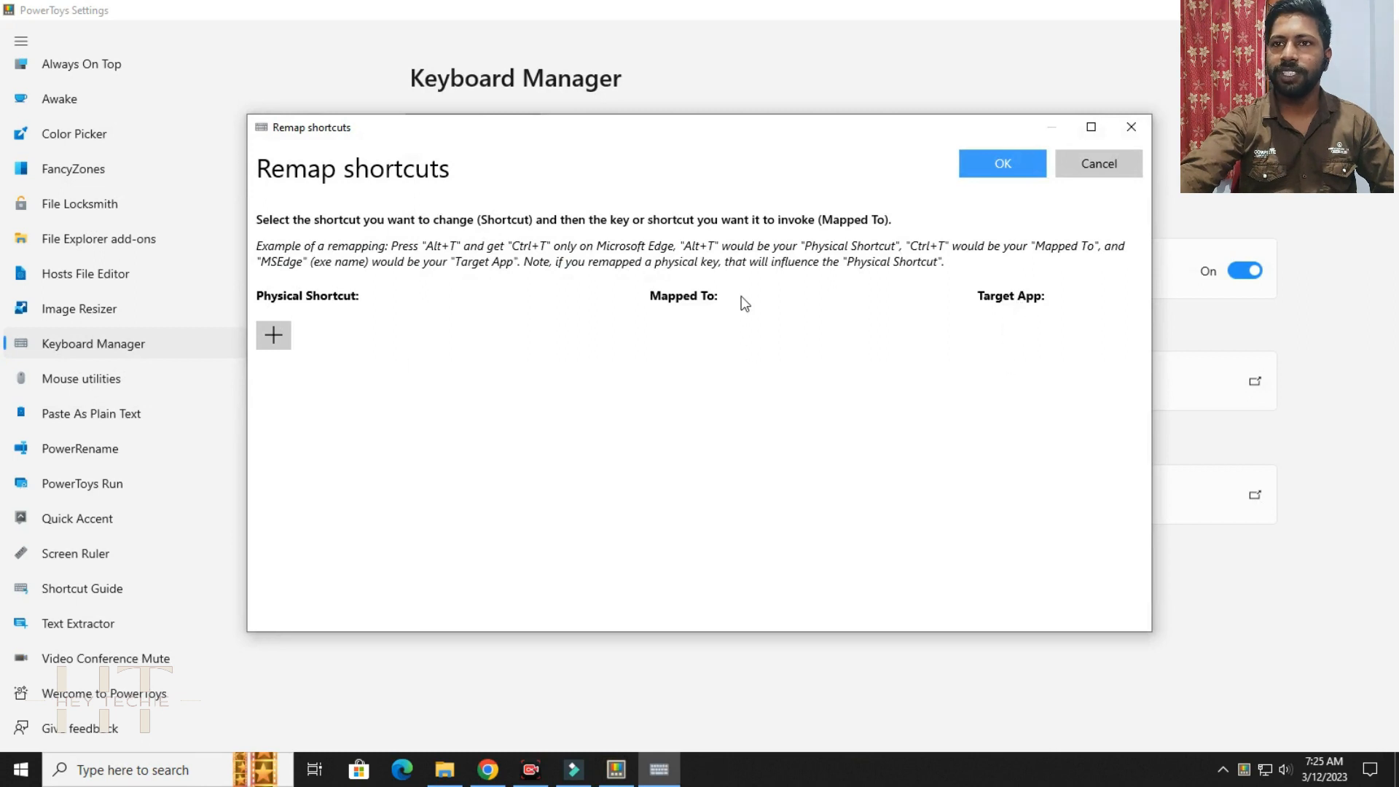
click(280, 337)
Define the new remapping's physical shortcut as Ctrl (Left) plus NumPad 1.
click(293, 370)
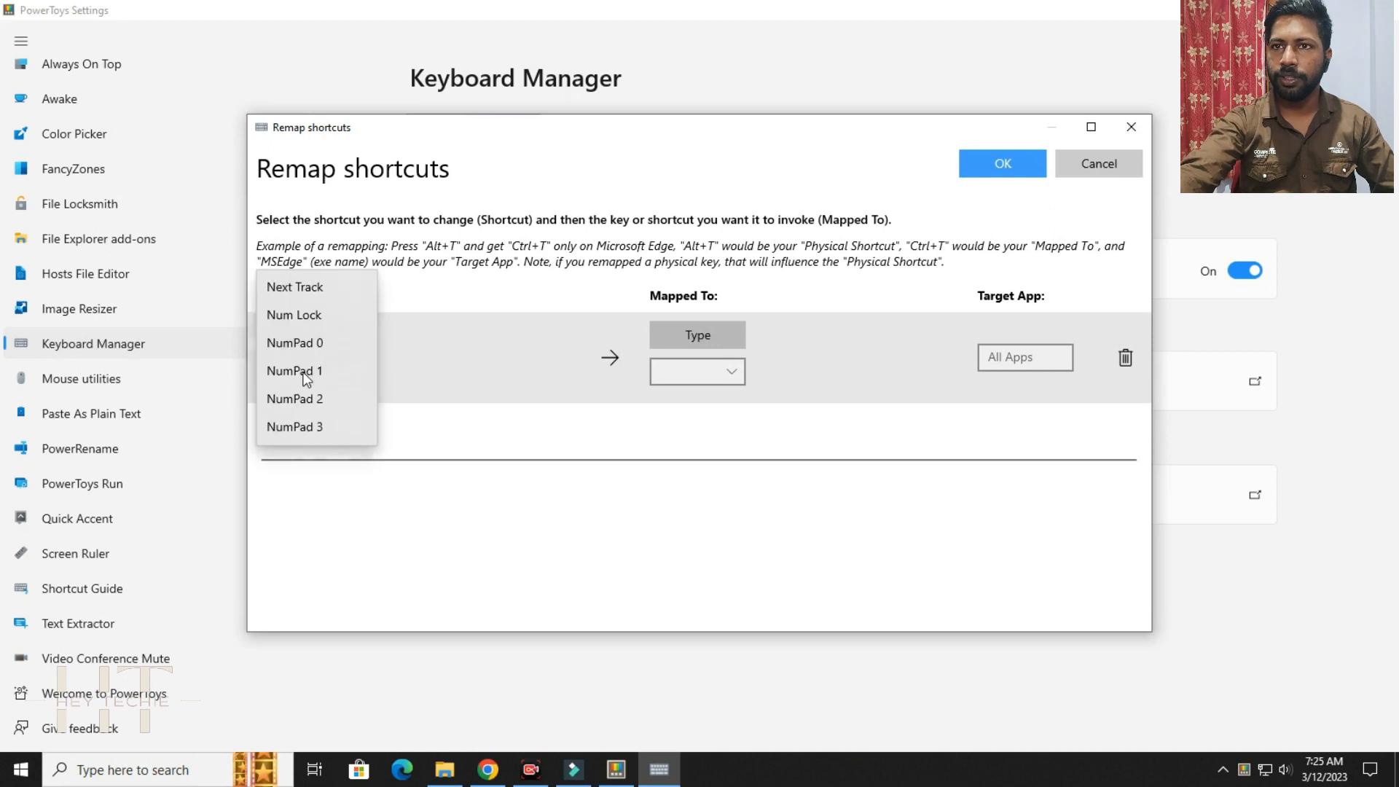
click(471, 357)
click(339, 368)
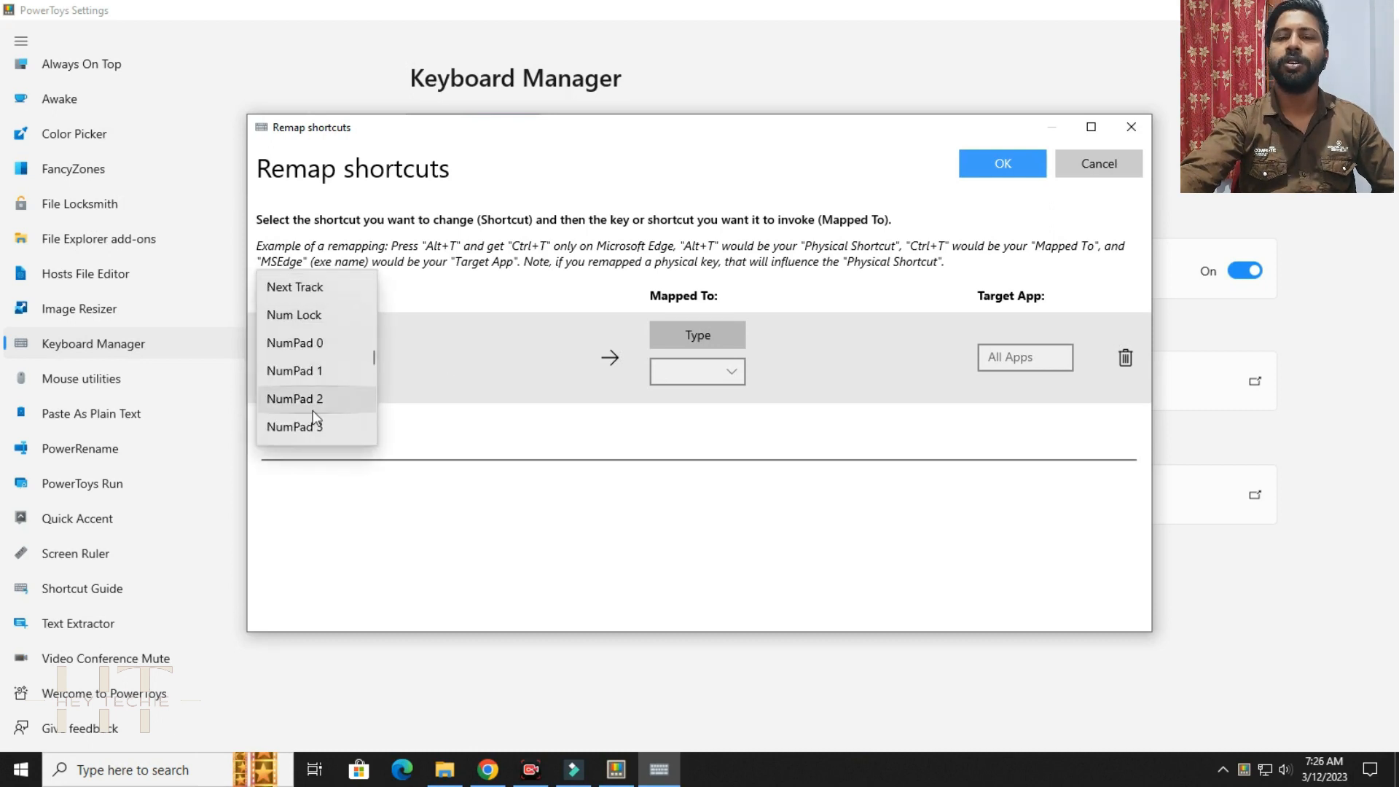
scroll(312, 415, down, 3)
scroll(313, 416, down, 10)
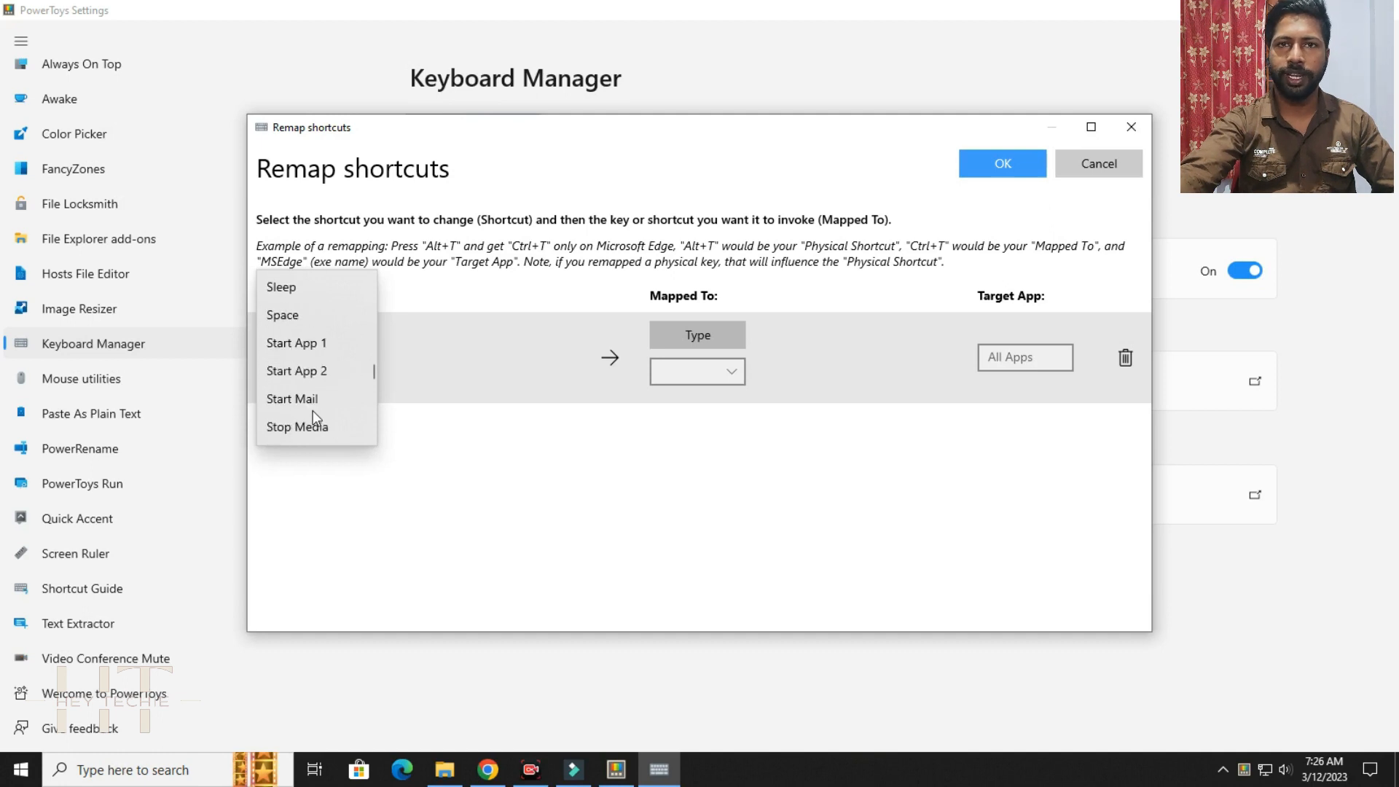
scroll(316, 416, up, 10)
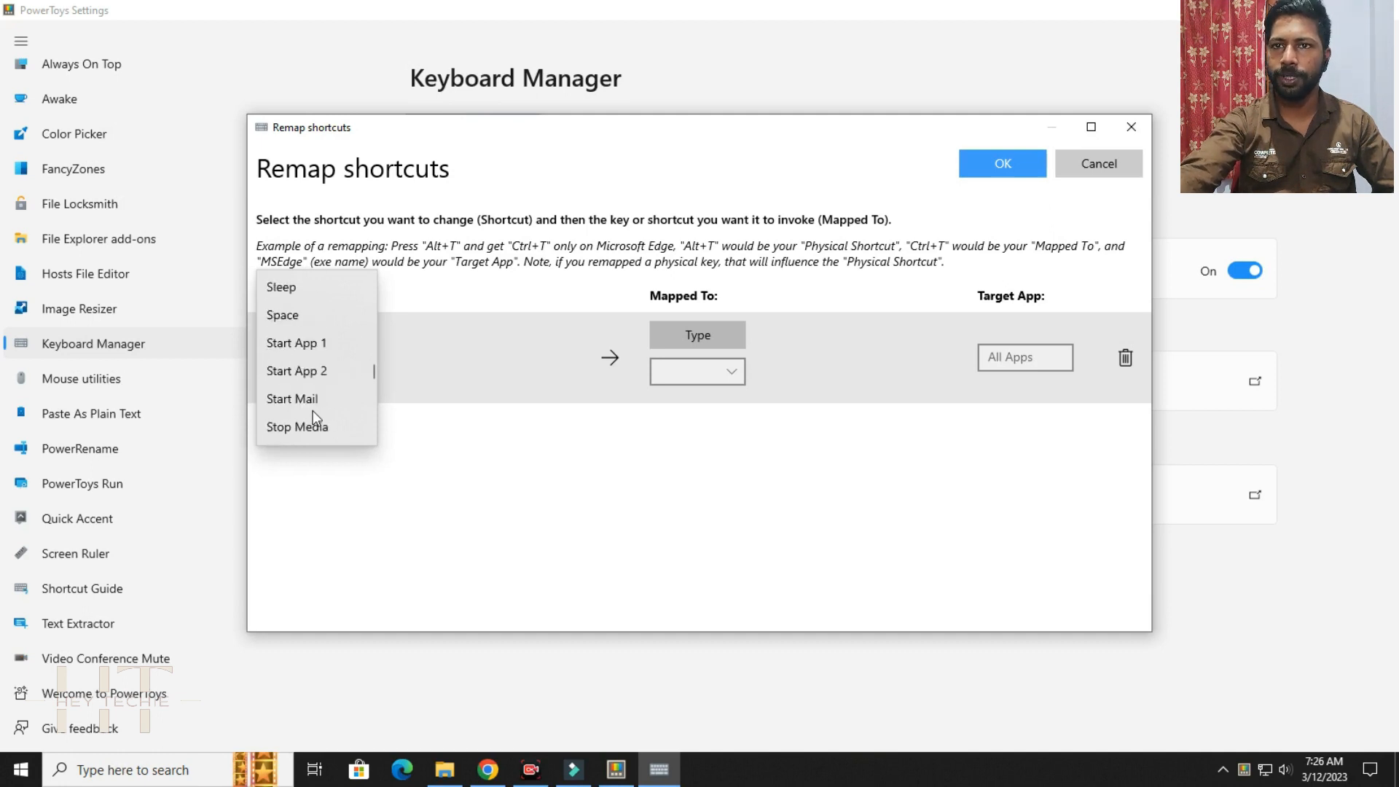
scroll(313, 409, up, 10)
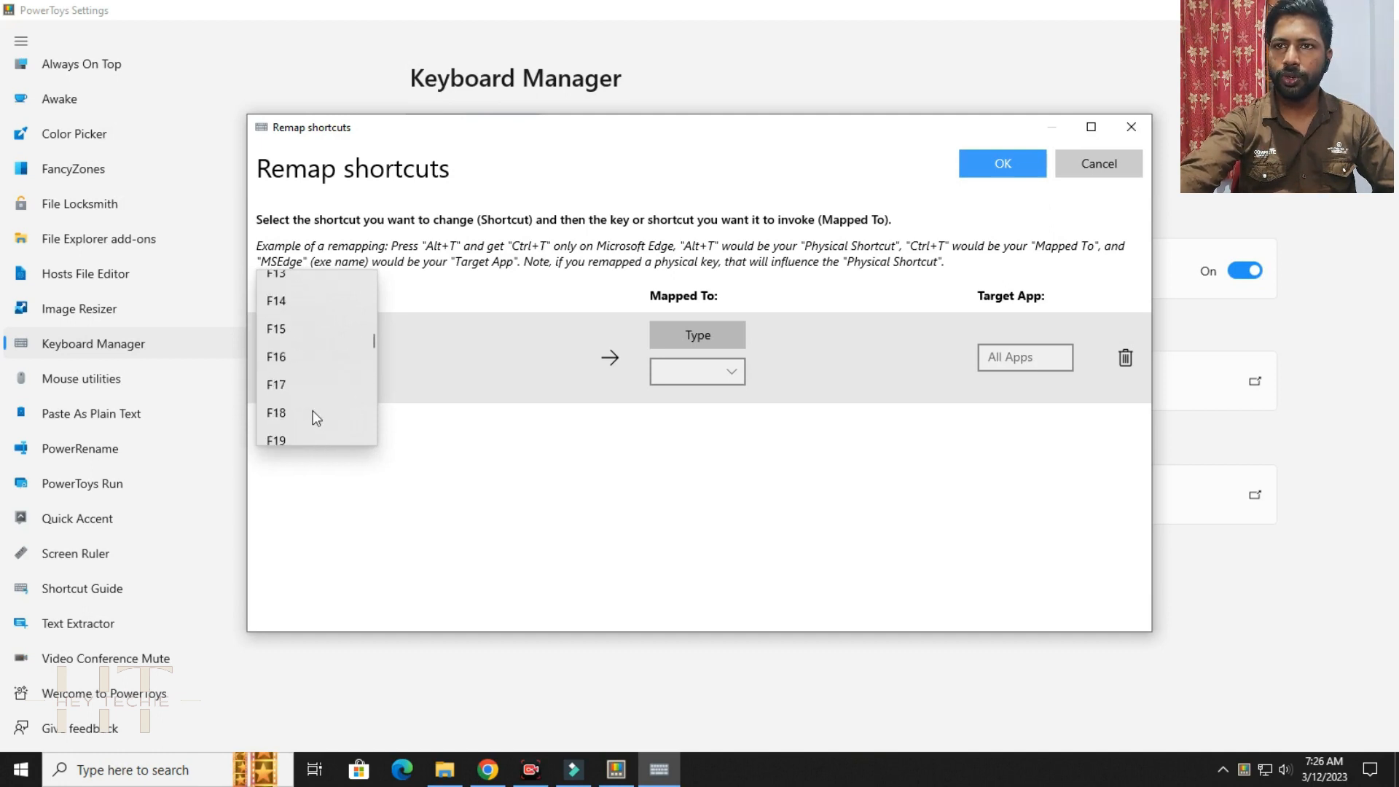
scroll(313, 409, down, 1)
scroll(312, 409, up, 2)
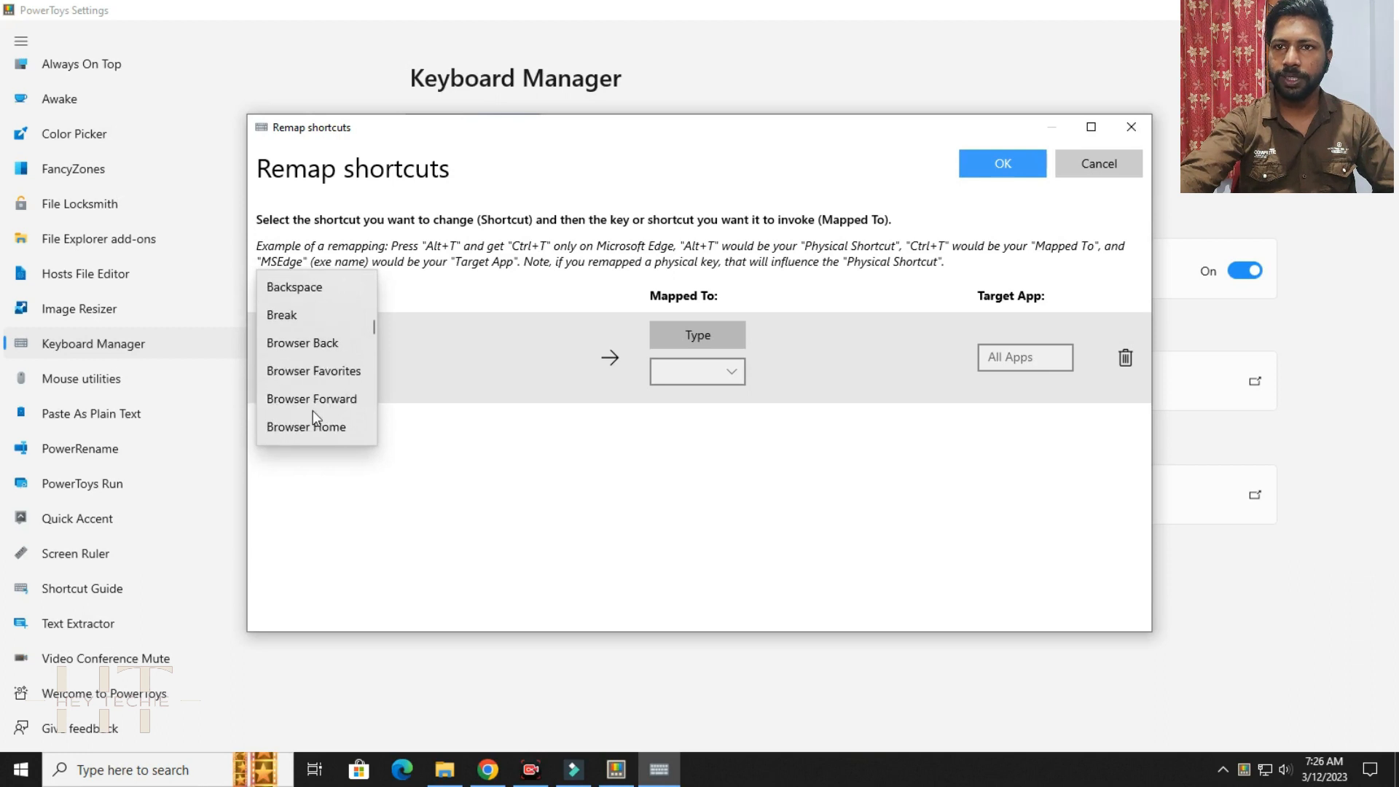
scroll(312, 410, down, 2)
scroll(313, 409, down, 1)
scroll(313, 410, up, 1)
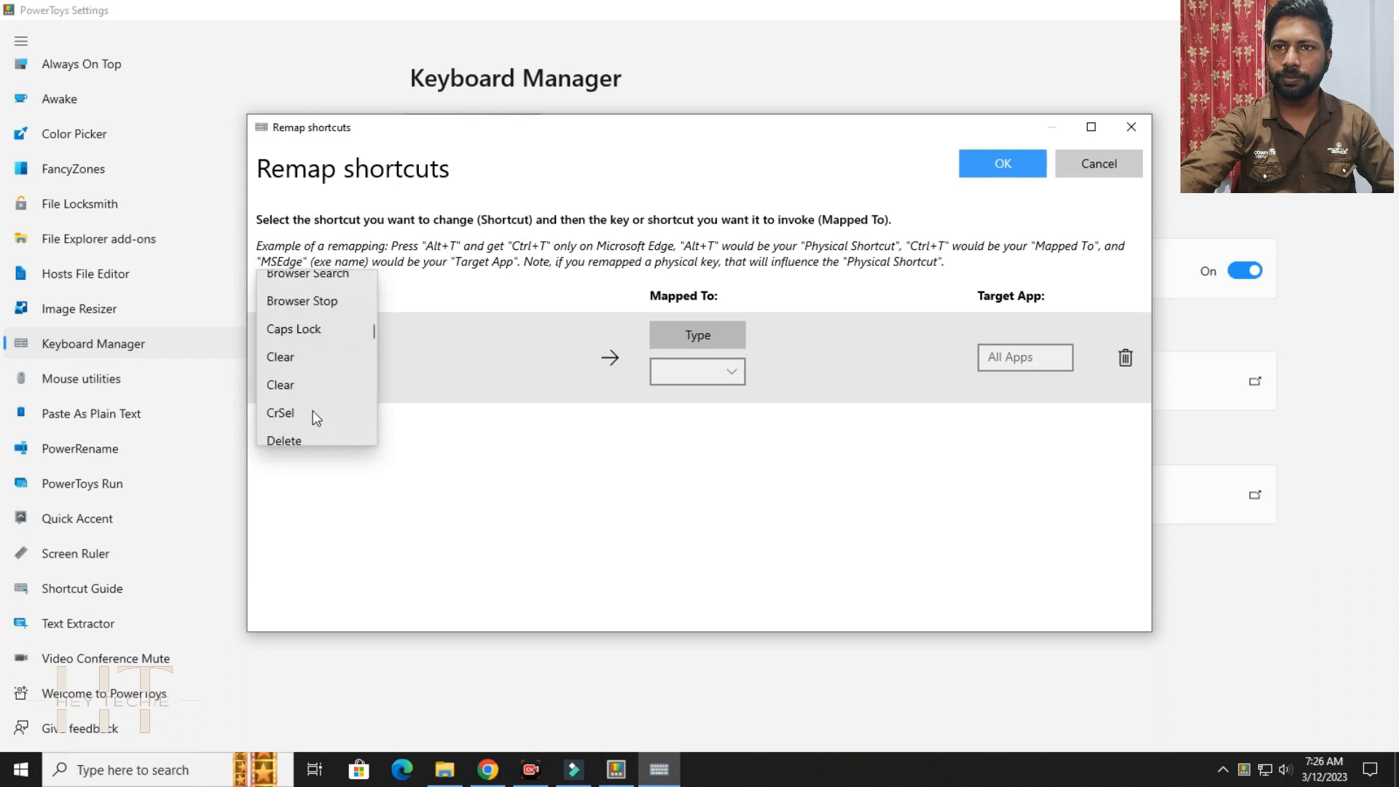
scroll(325, 379, up, 1)
scroll(332, 362, up, 10)
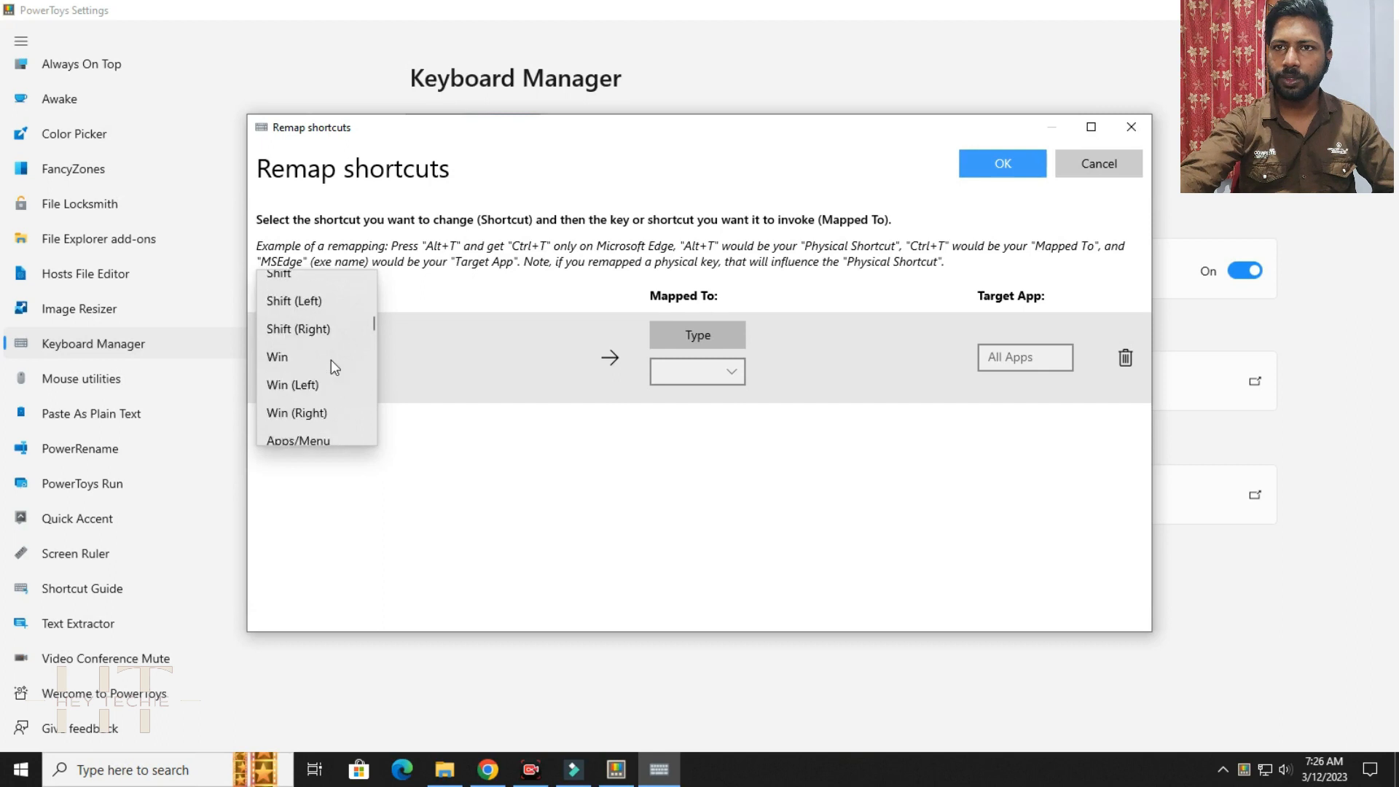
scroll(331, 360, down, 3)
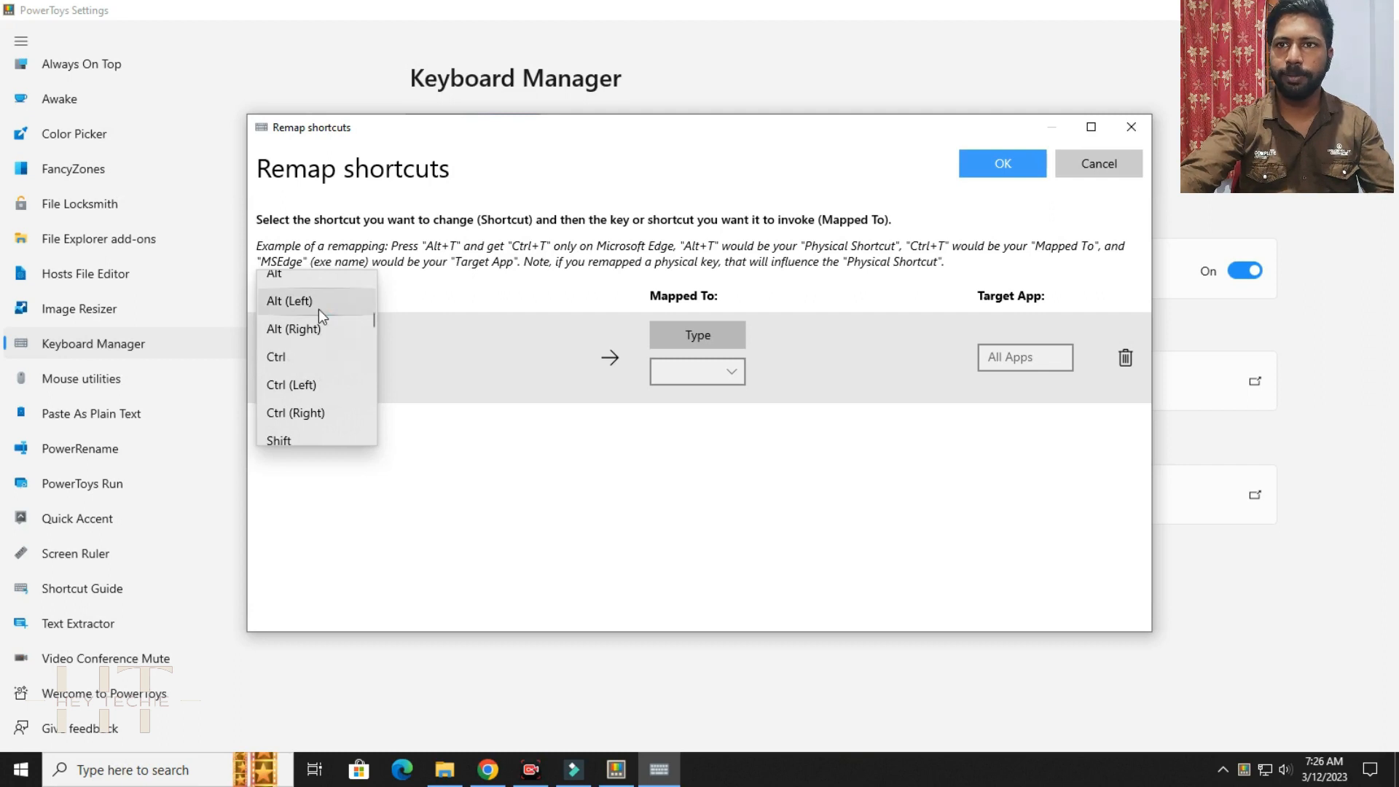
scroll(309, 321, up, 2)
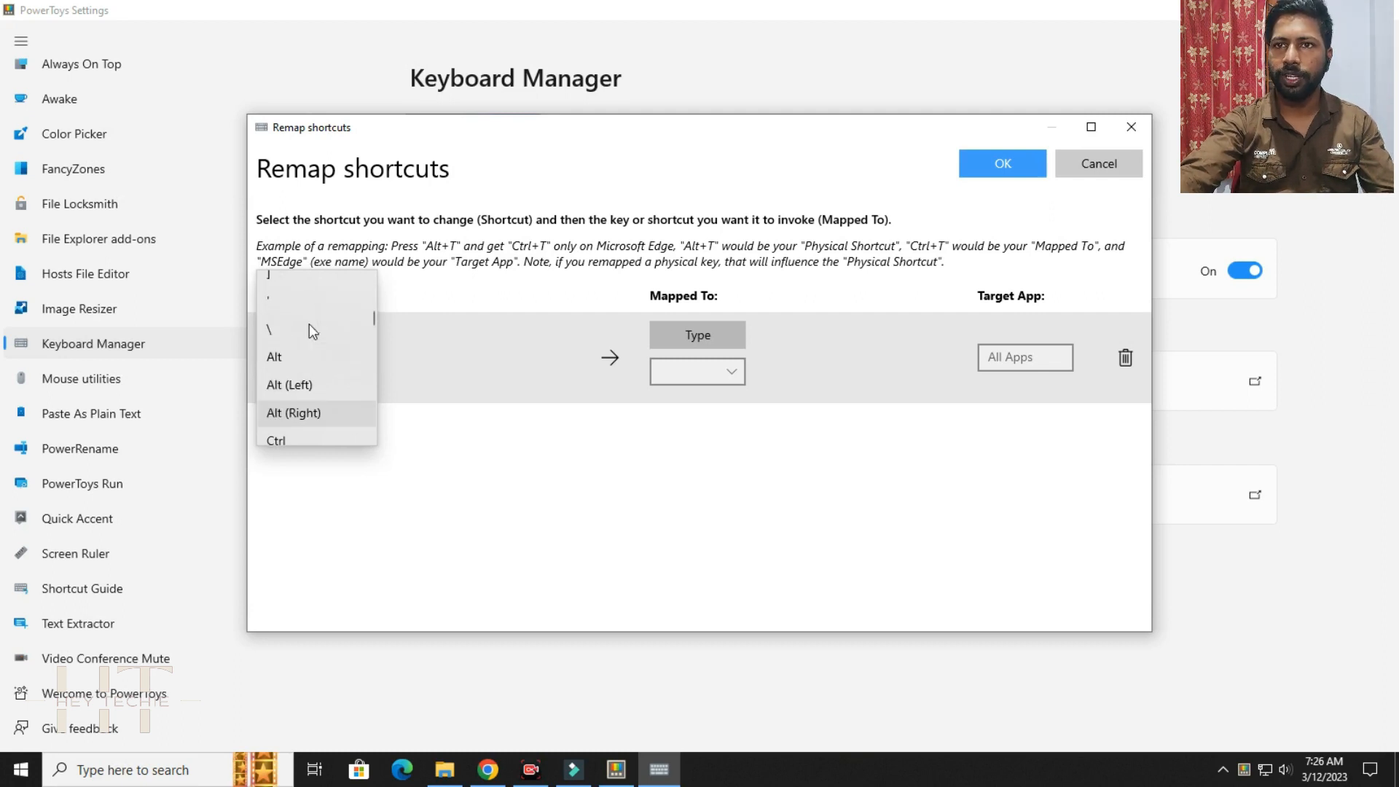
scroll(312, 331, up, 3)
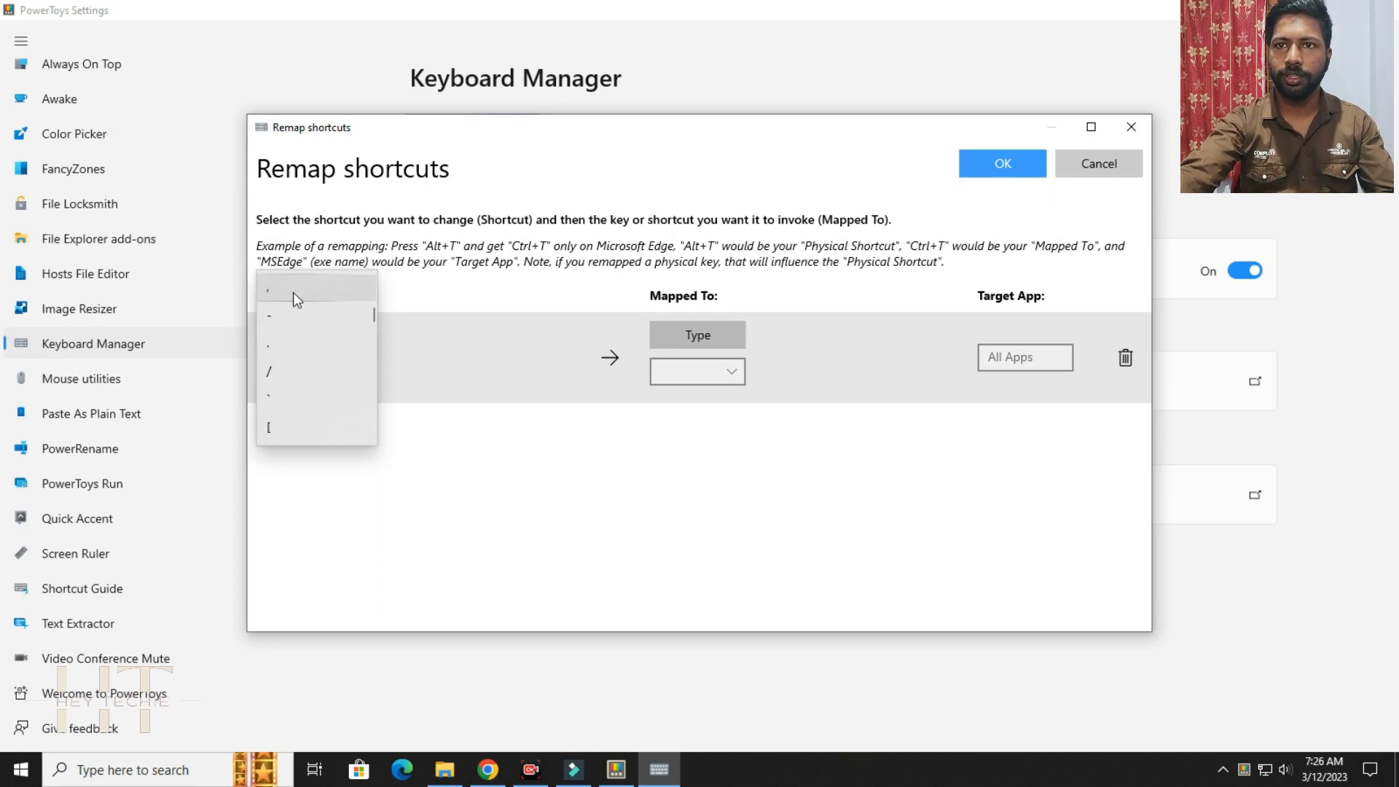
scroll(309, 376, up, 5)
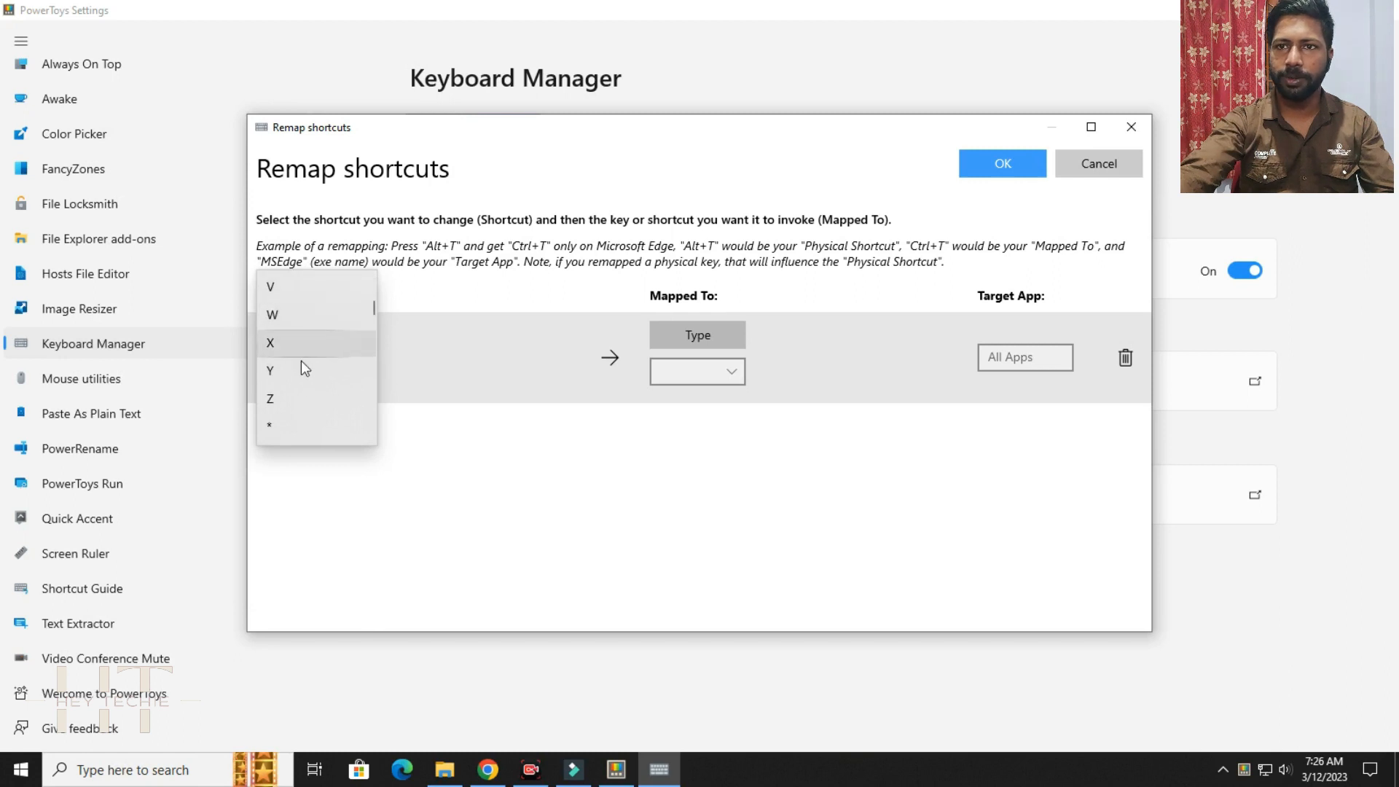
scroll(299, 368, down, 3)
scroll(298, 380, down, 4)
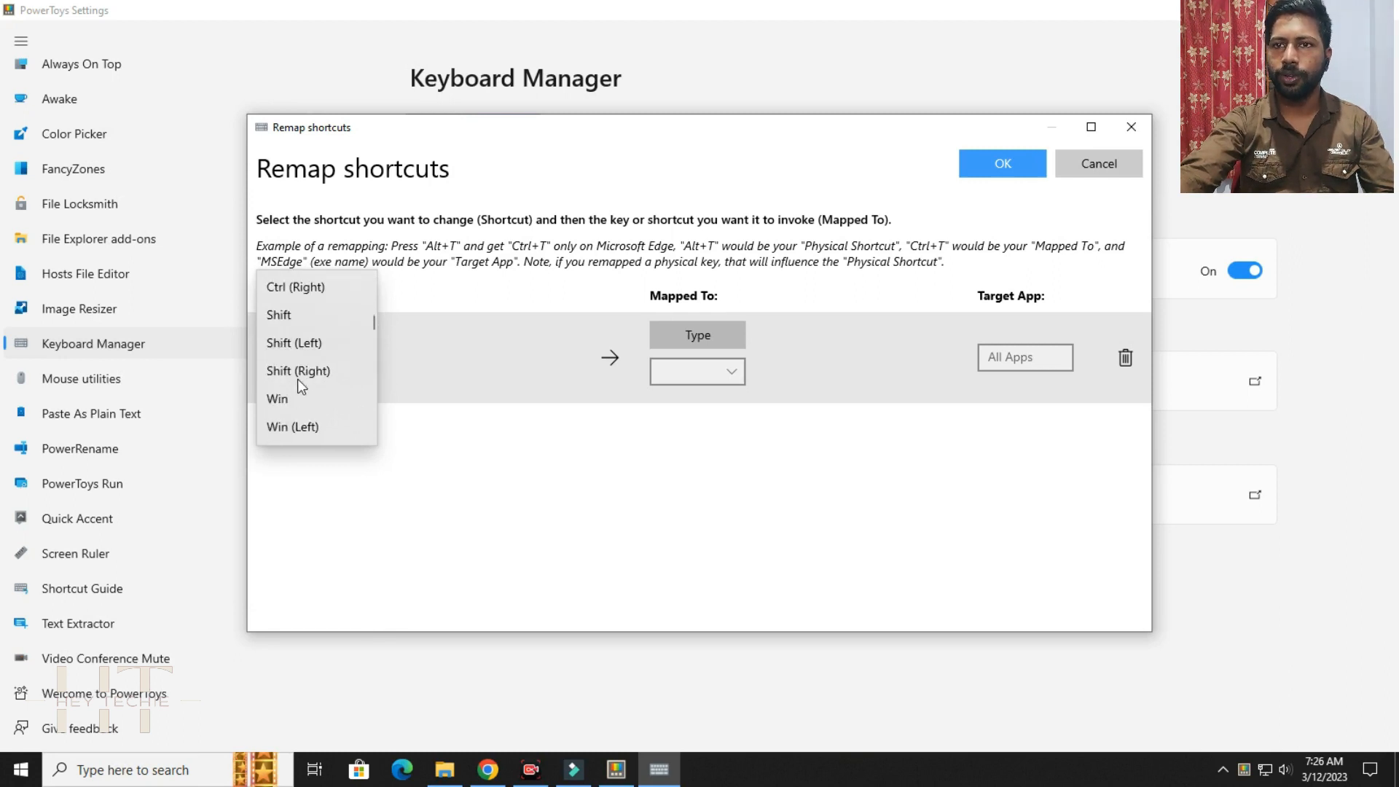
scroll(299, 364, down, 3)
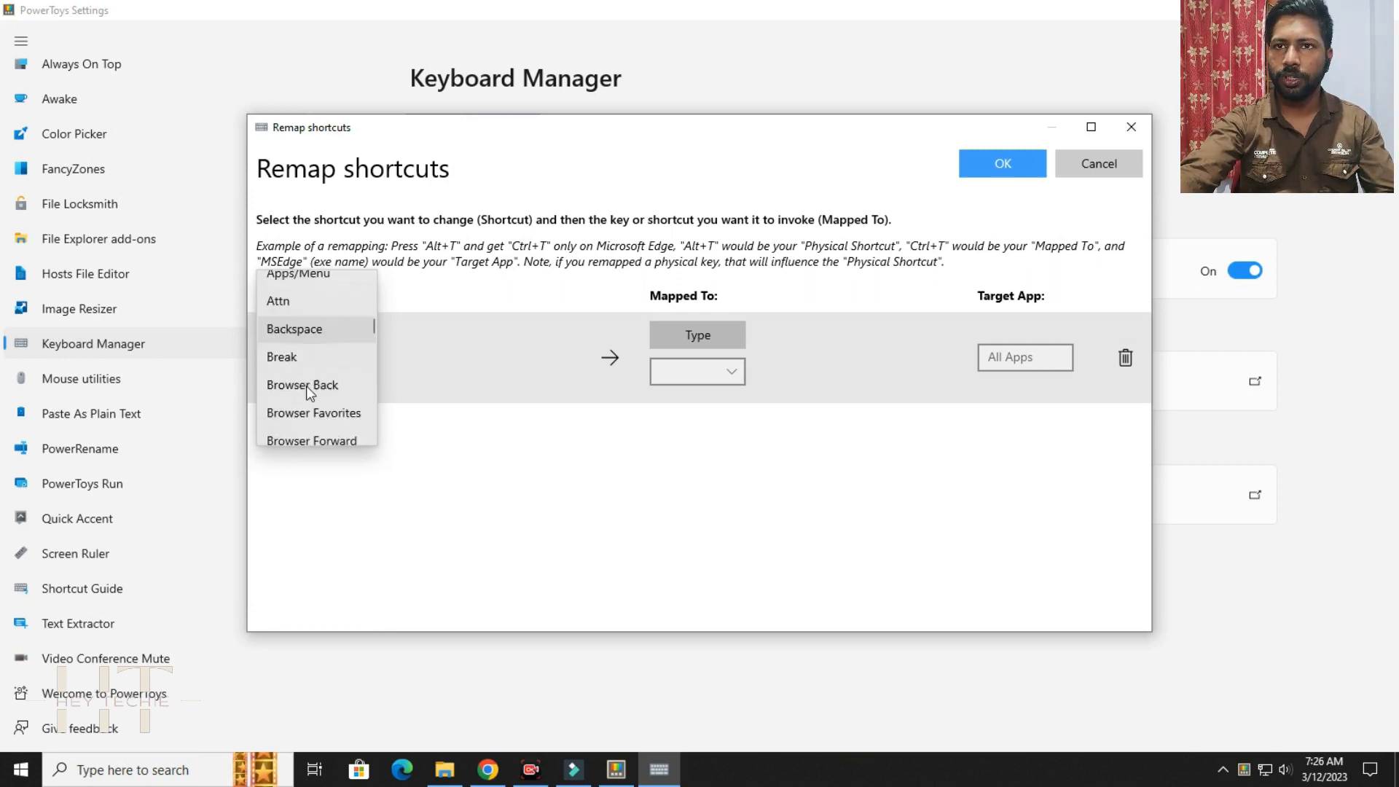
scroll(306, 386, up, 2)
scroll(306, 387, up, 2)
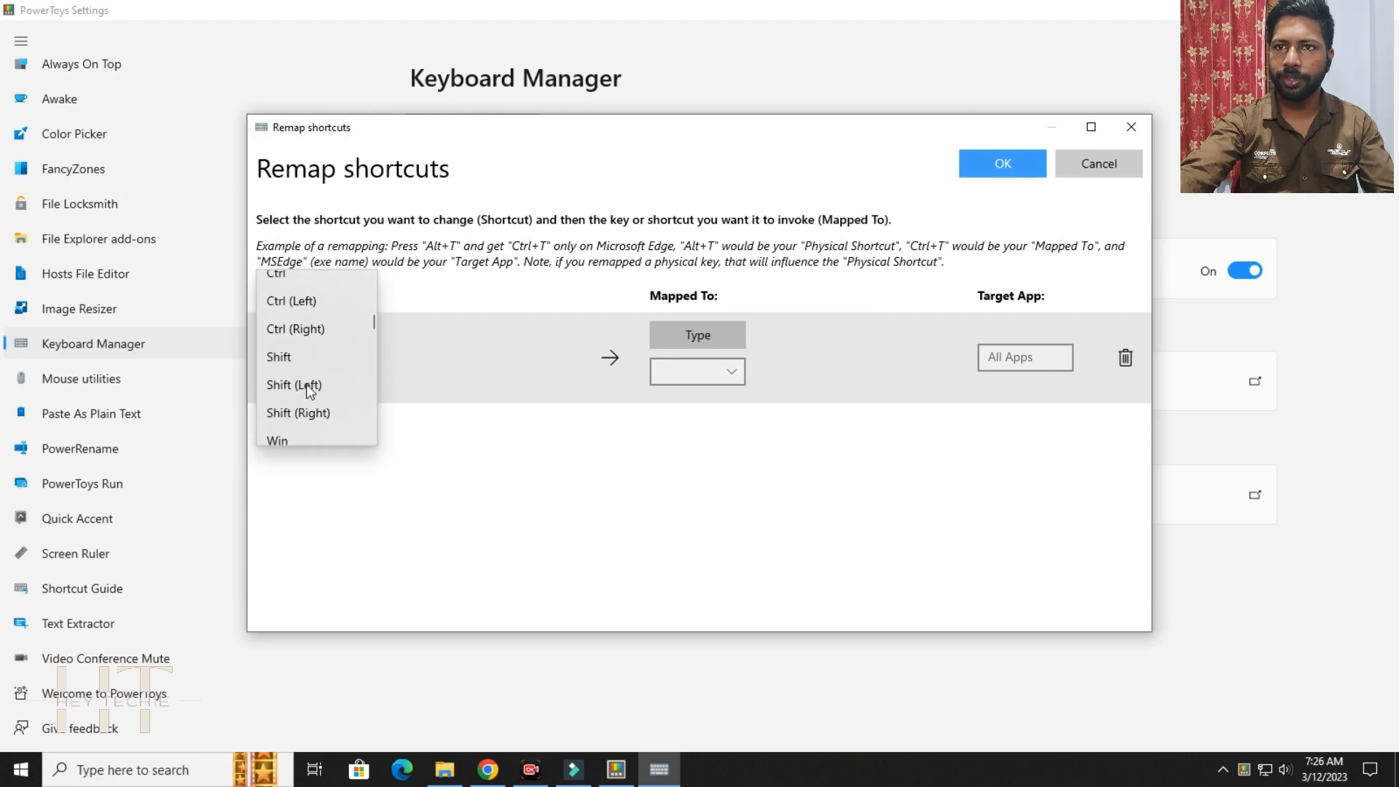
click(299, 302)
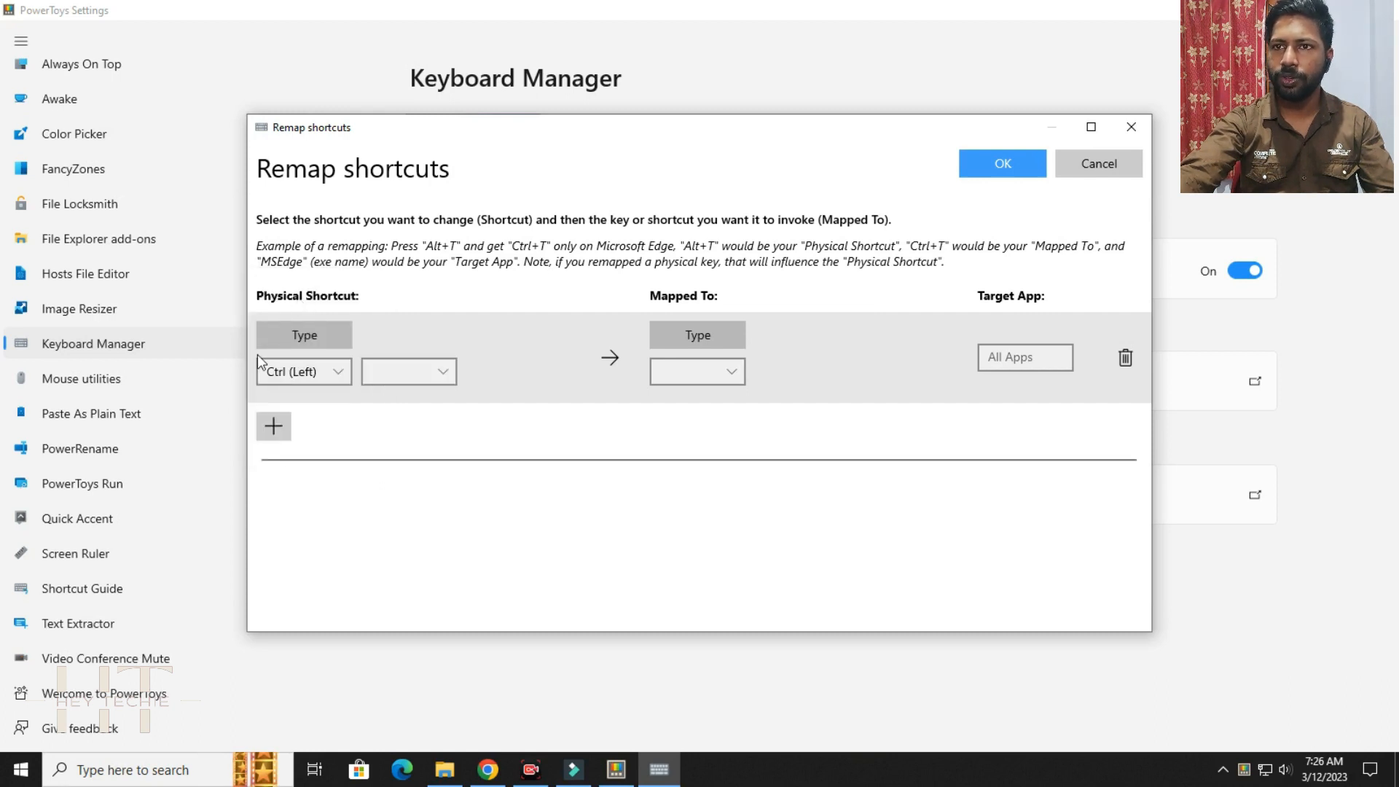
click(400, 367)
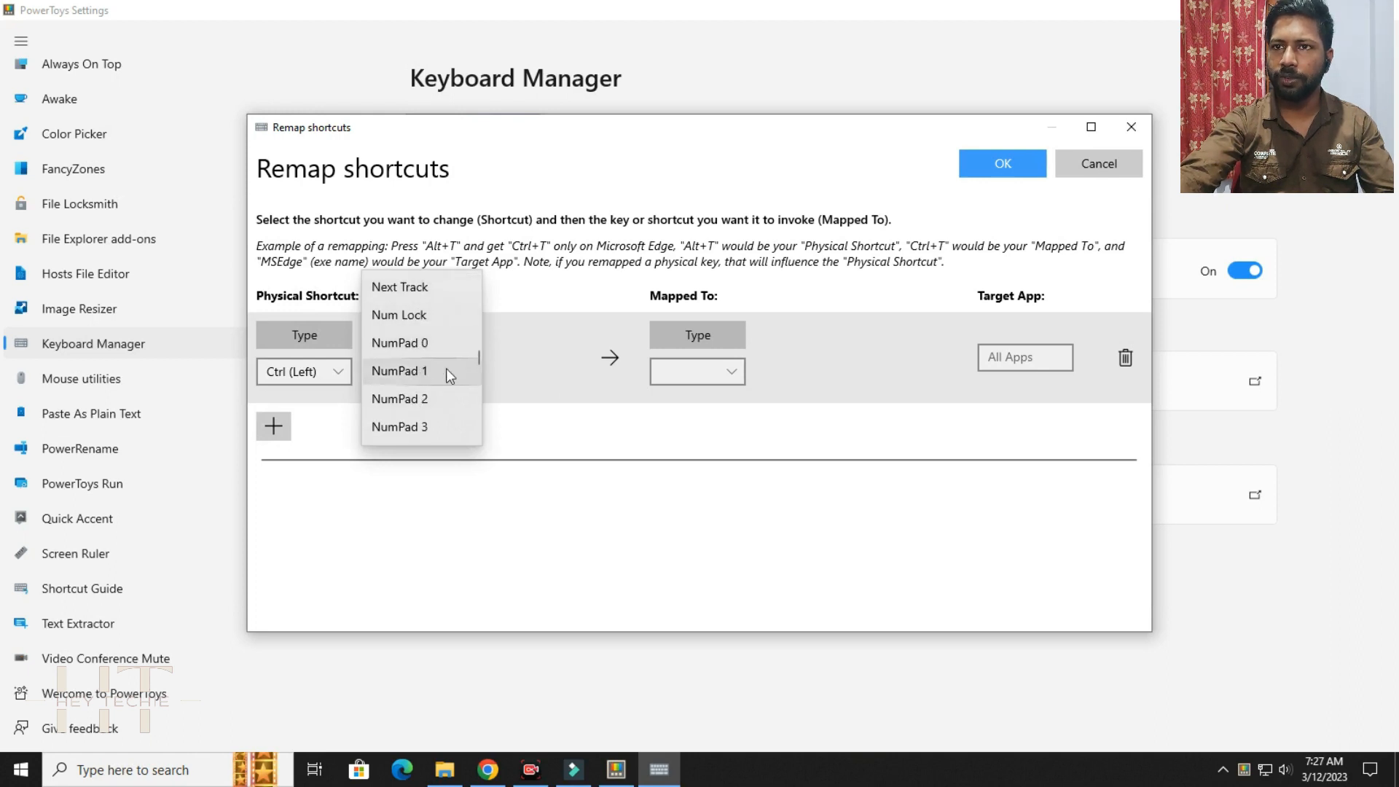
click(392, 371)
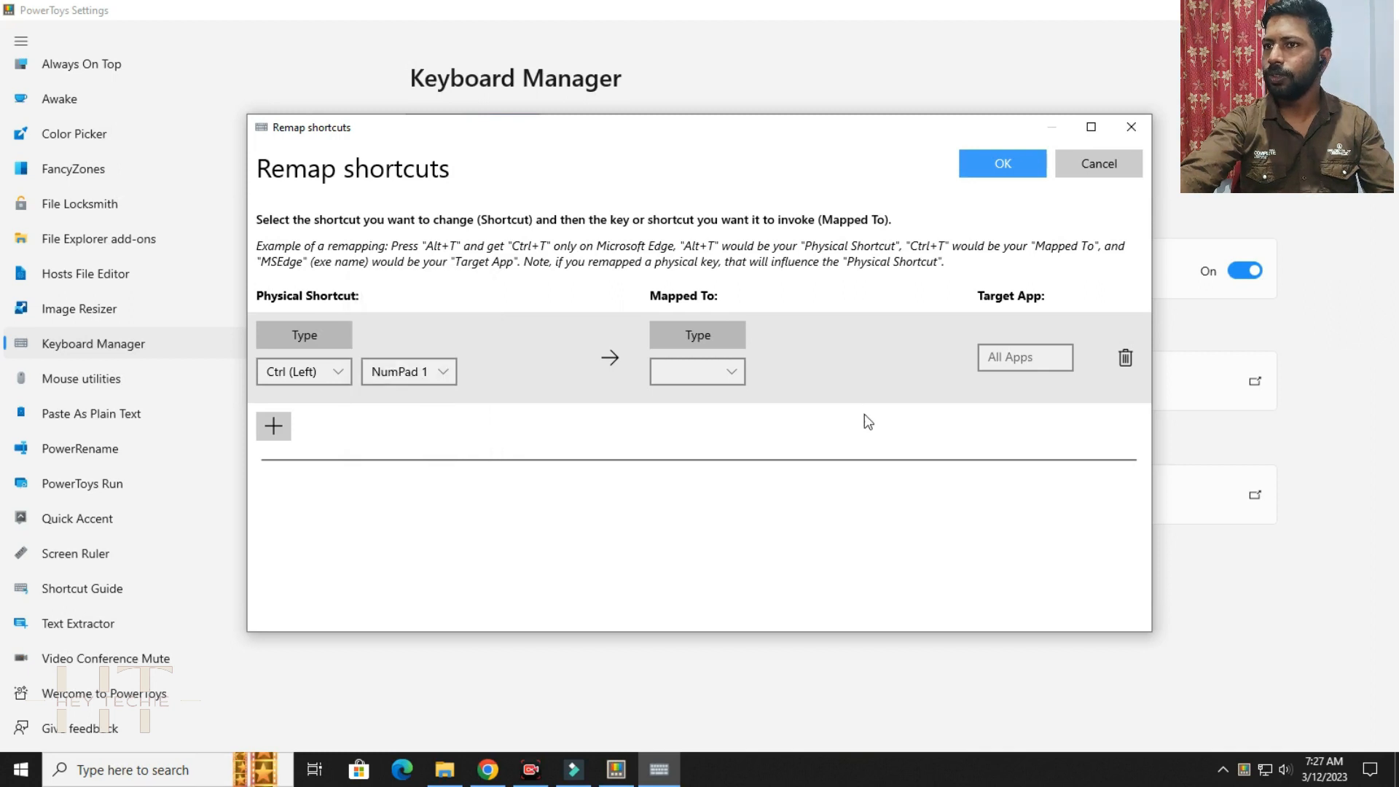
Map the Ctrl (Left) plus NumPad 1 shortcut to Volume Down and save the remapping.
click(693, 369)
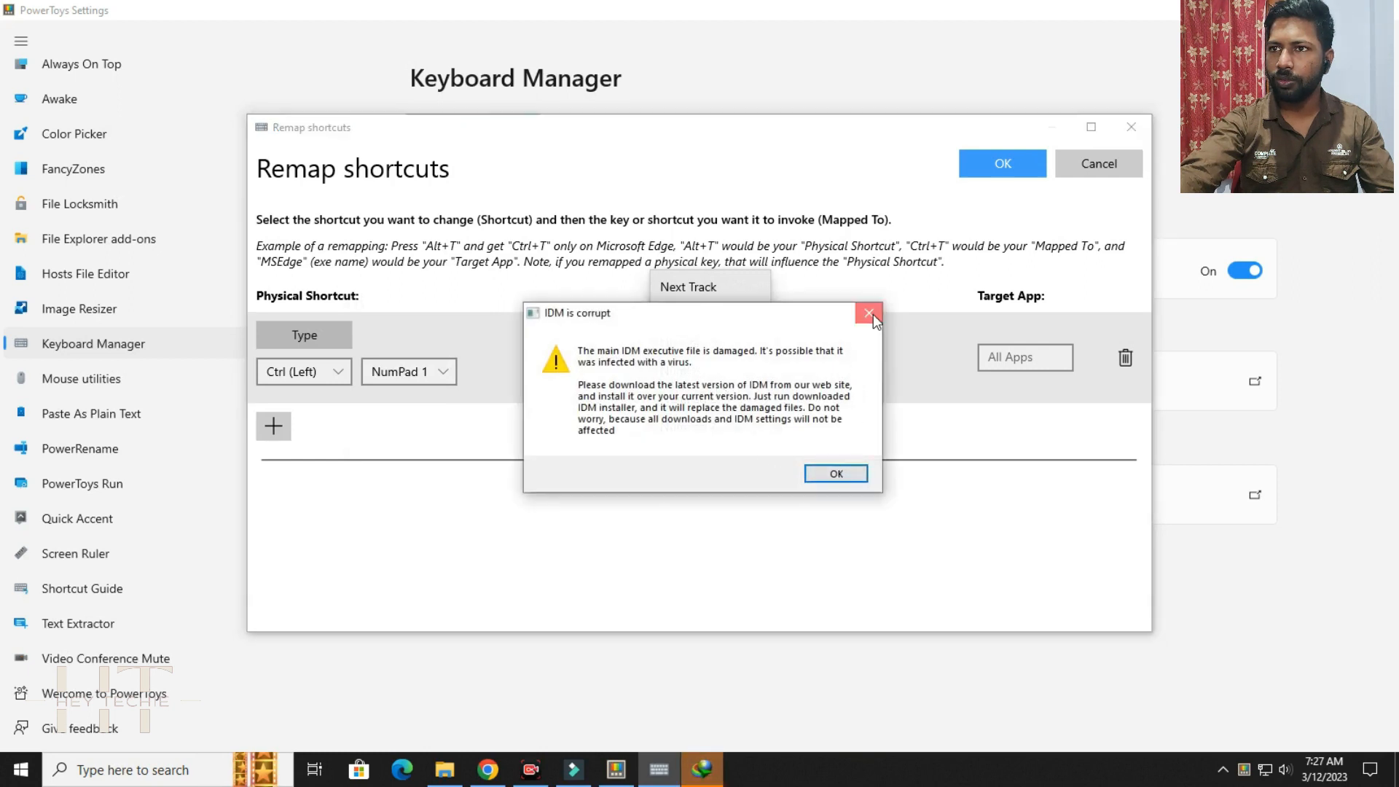
click(869, 313)
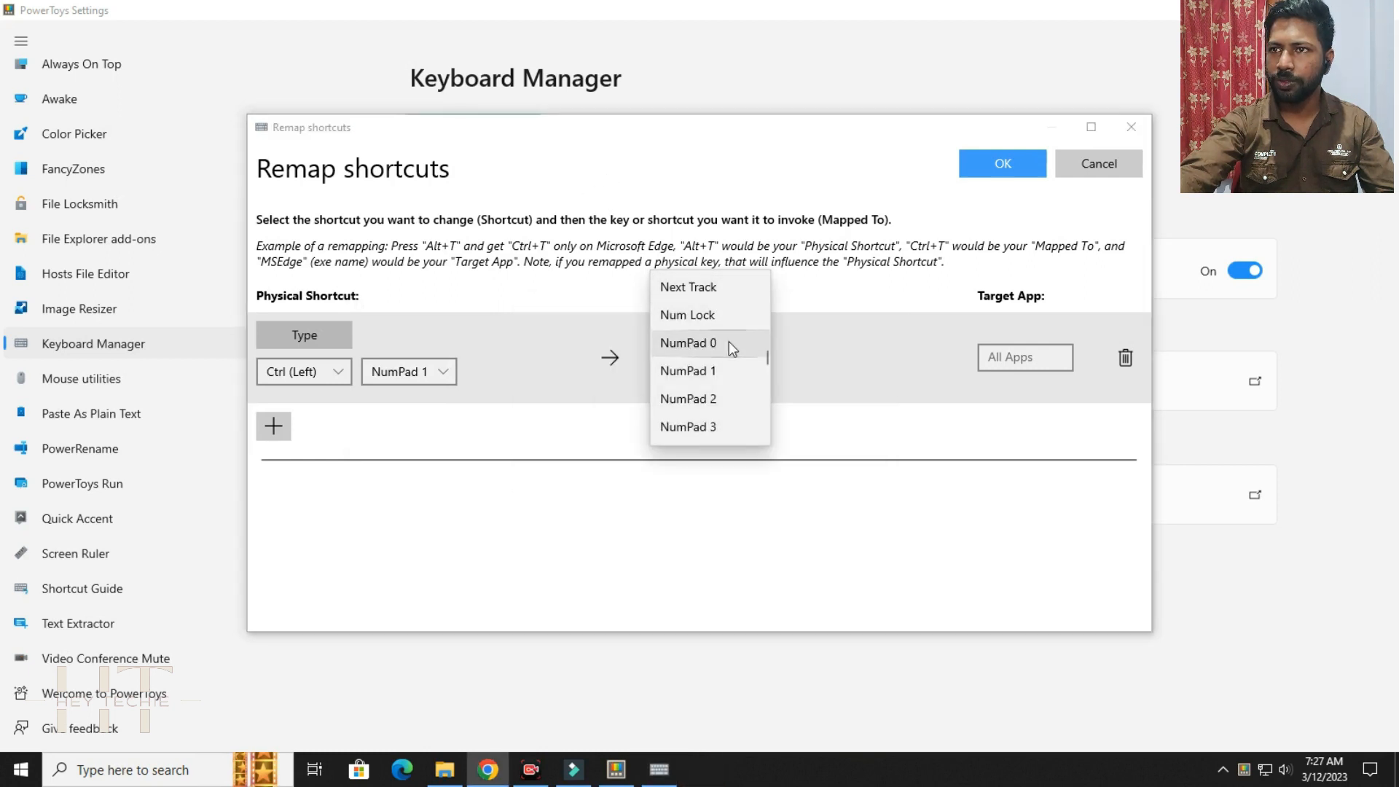
scroll(728, 341, up, 5)
scroll(729, 341, up, 10)
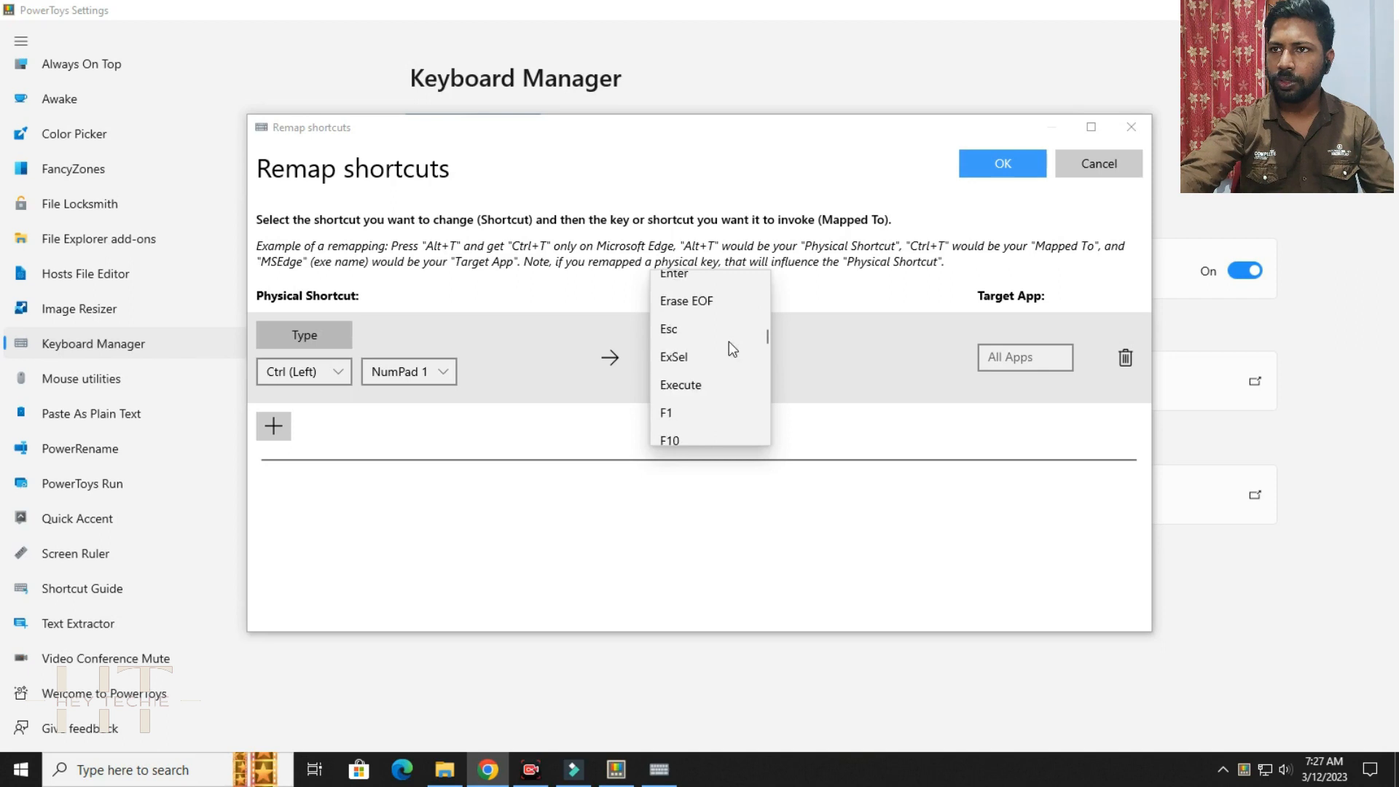
scroll(729, 341, up, 12)
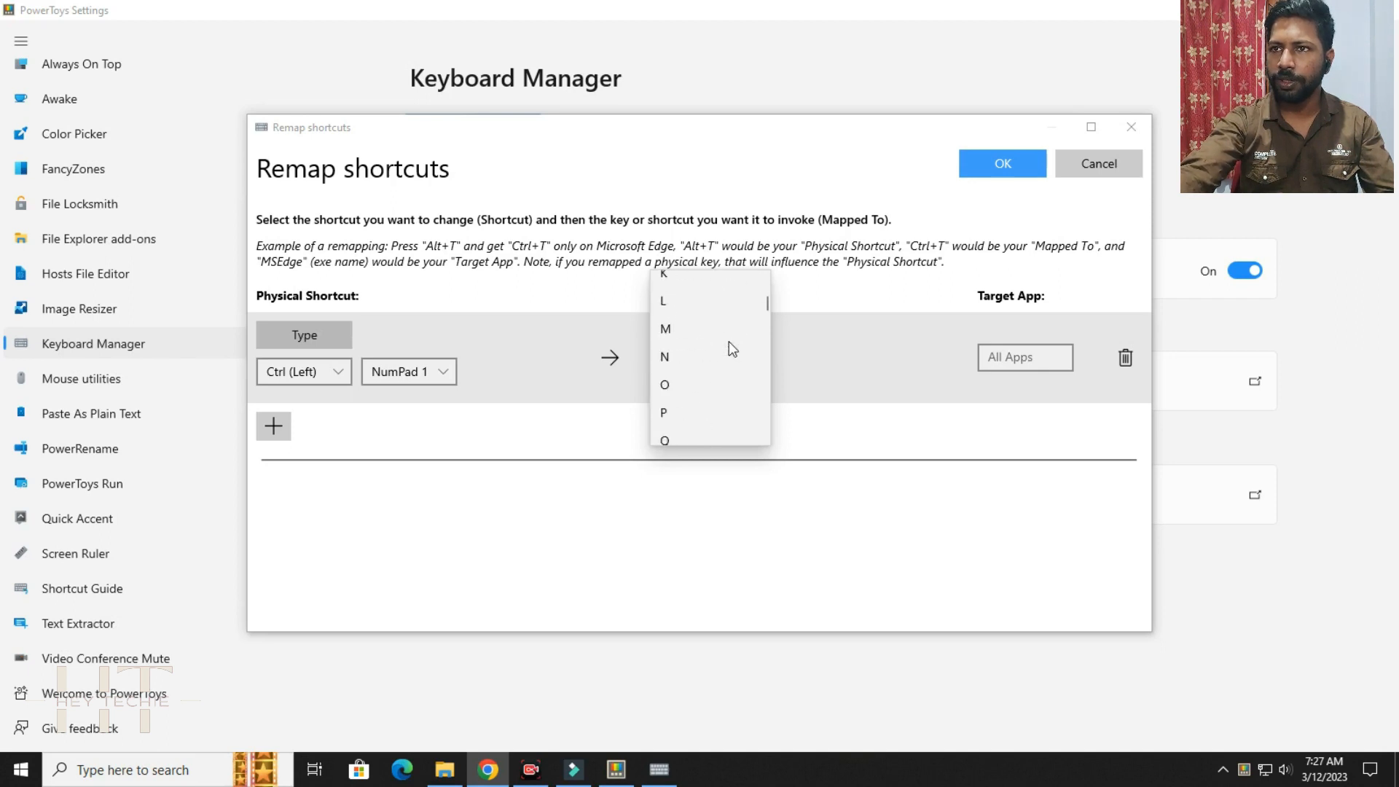
scroll(728, 341, down, 12)
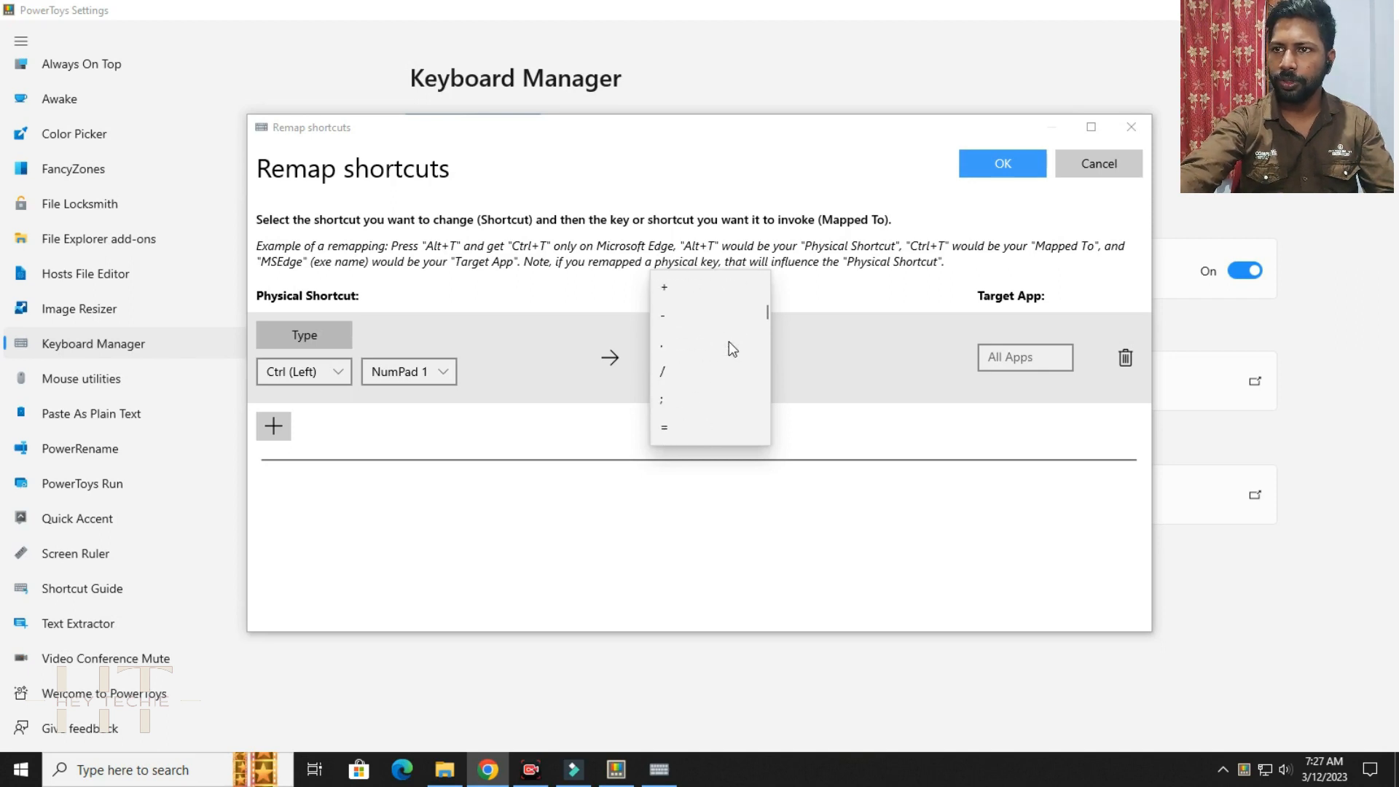
scroll(729, 341, down, 15)
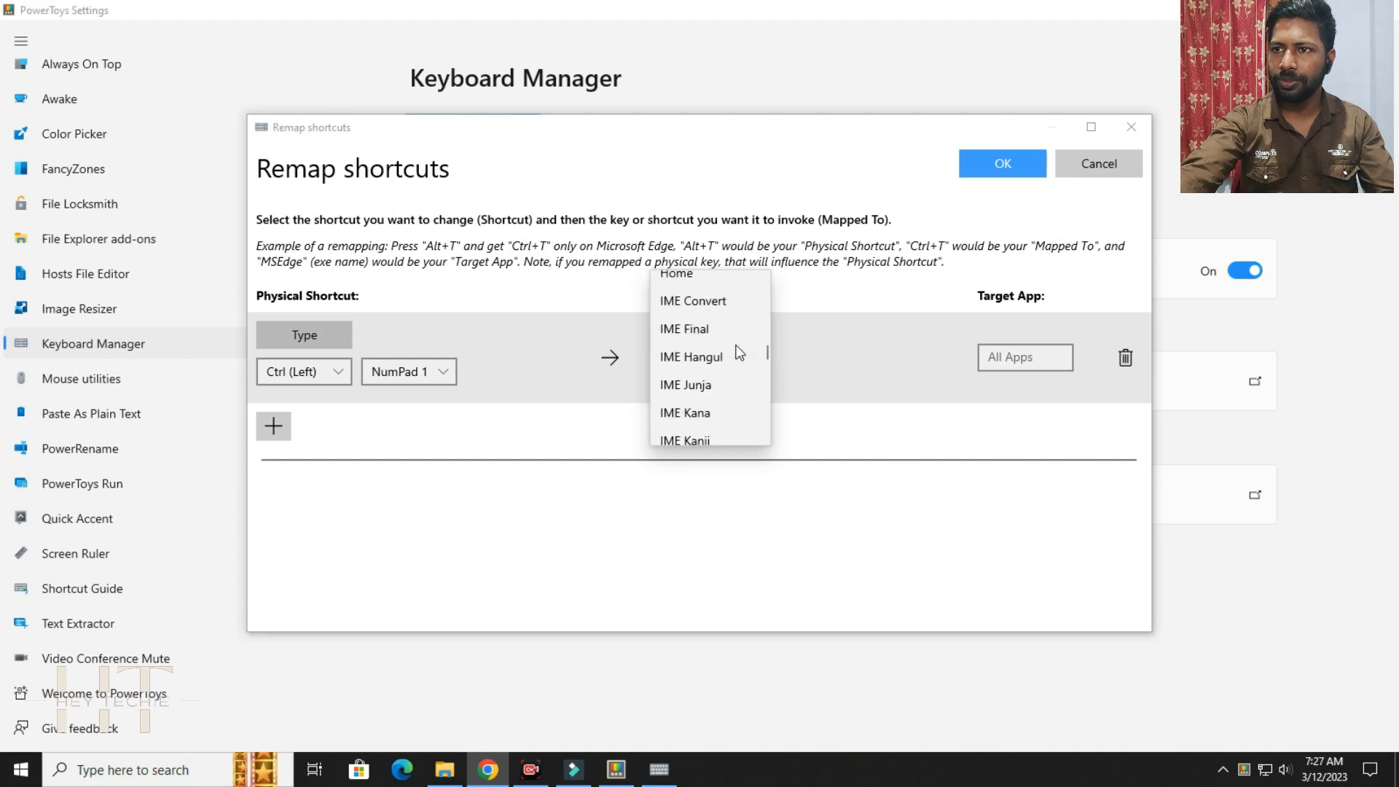
scroll(739, 353, down, 15)
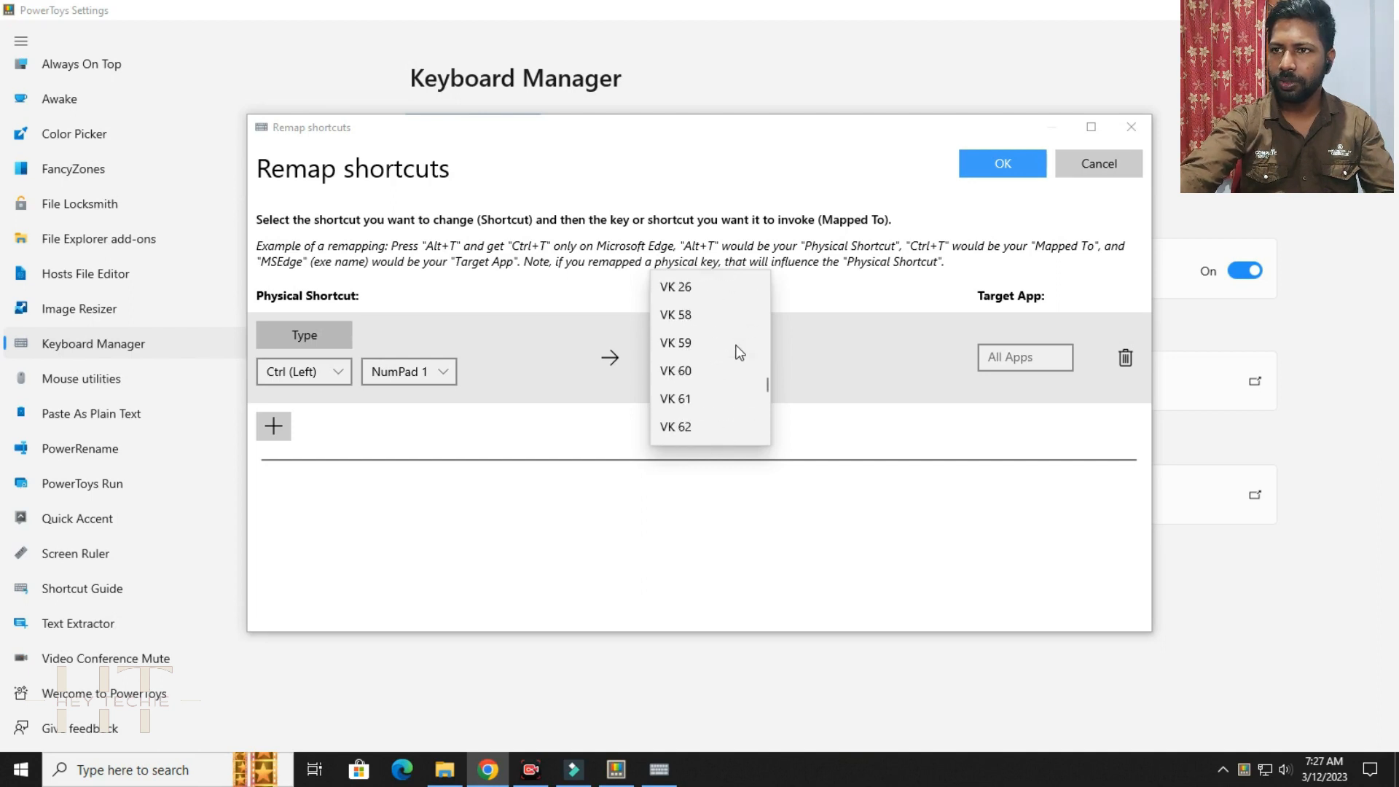
scroll(739, 353, down, 8)
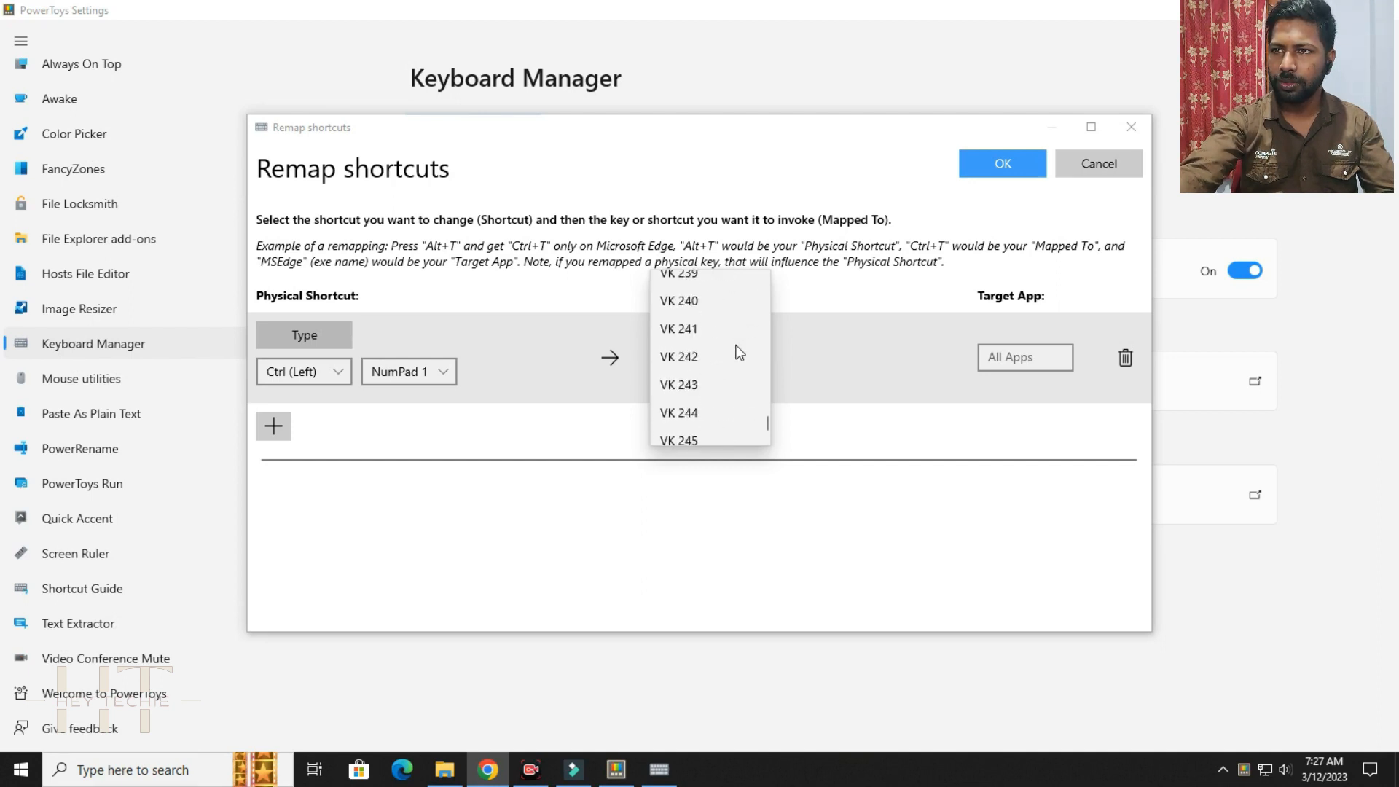
scroll(739, 353, up, 20)
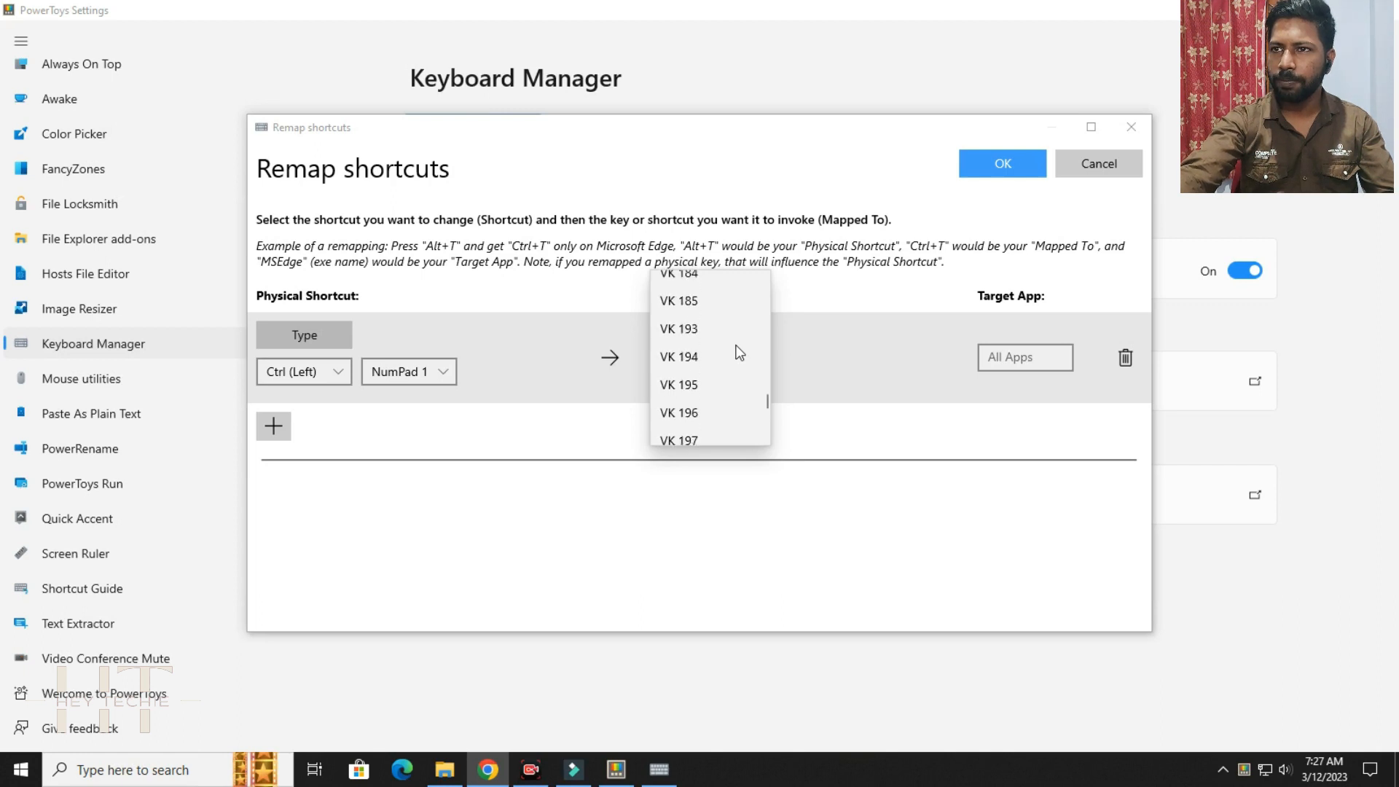
scroll(739, 353, up, 4)
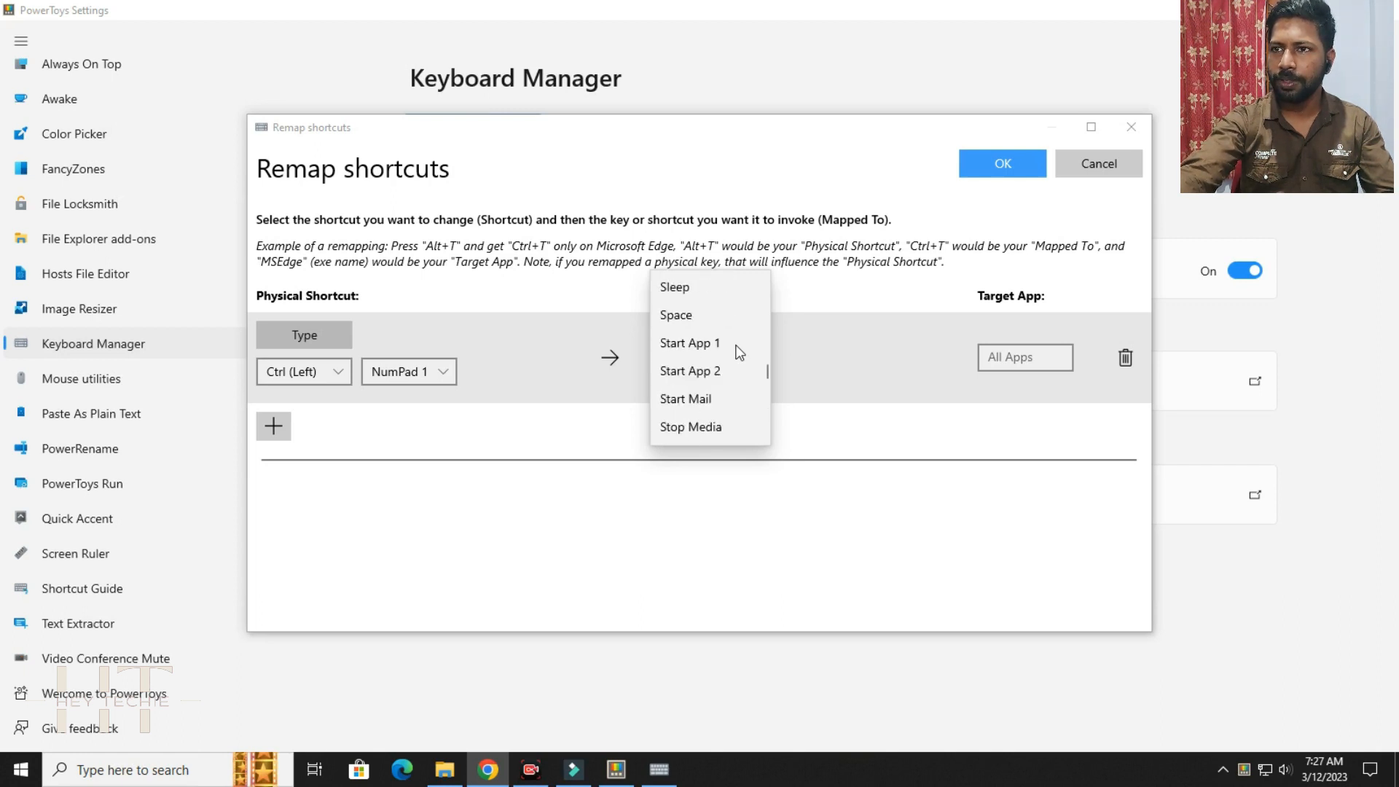
scroll(739, 353, down, 3)
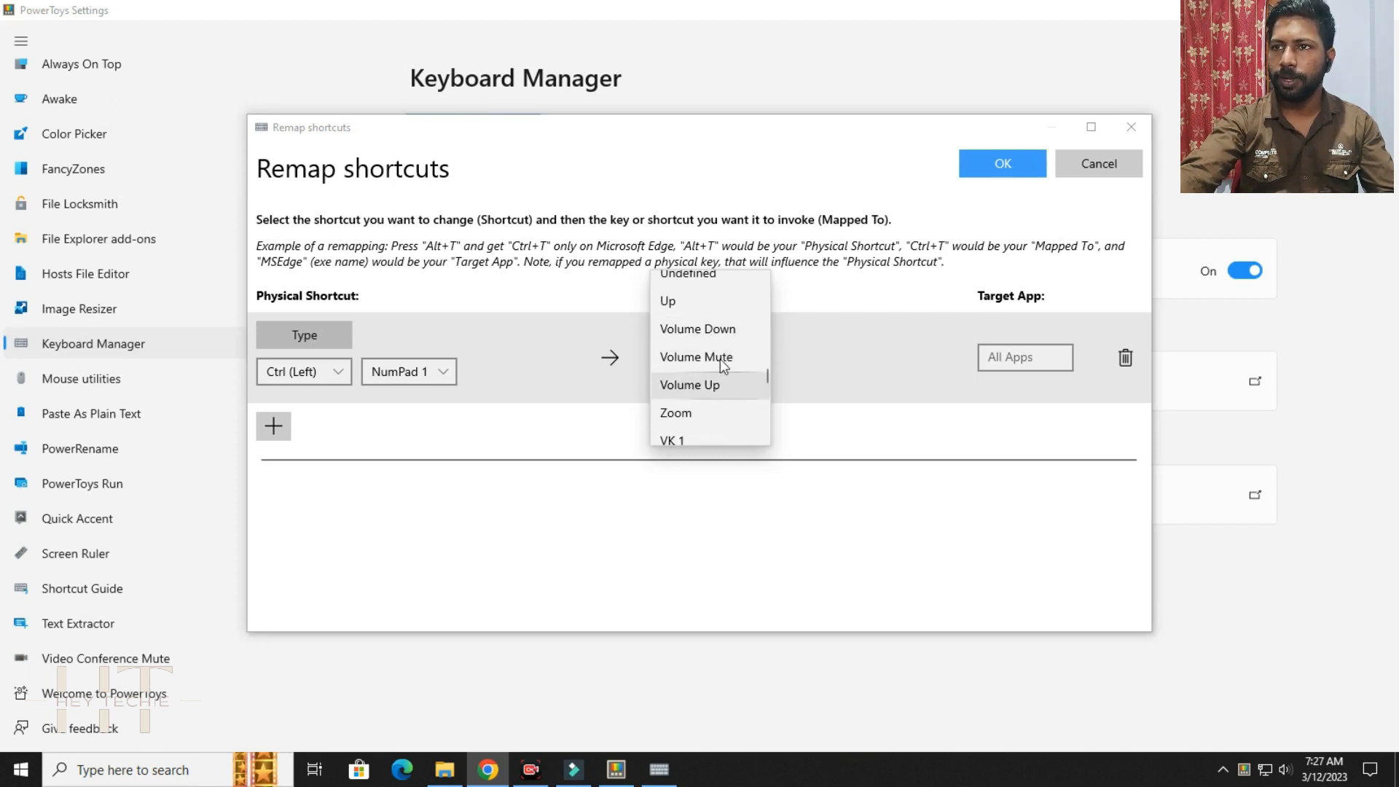
scroll(719, 345, up, 1)
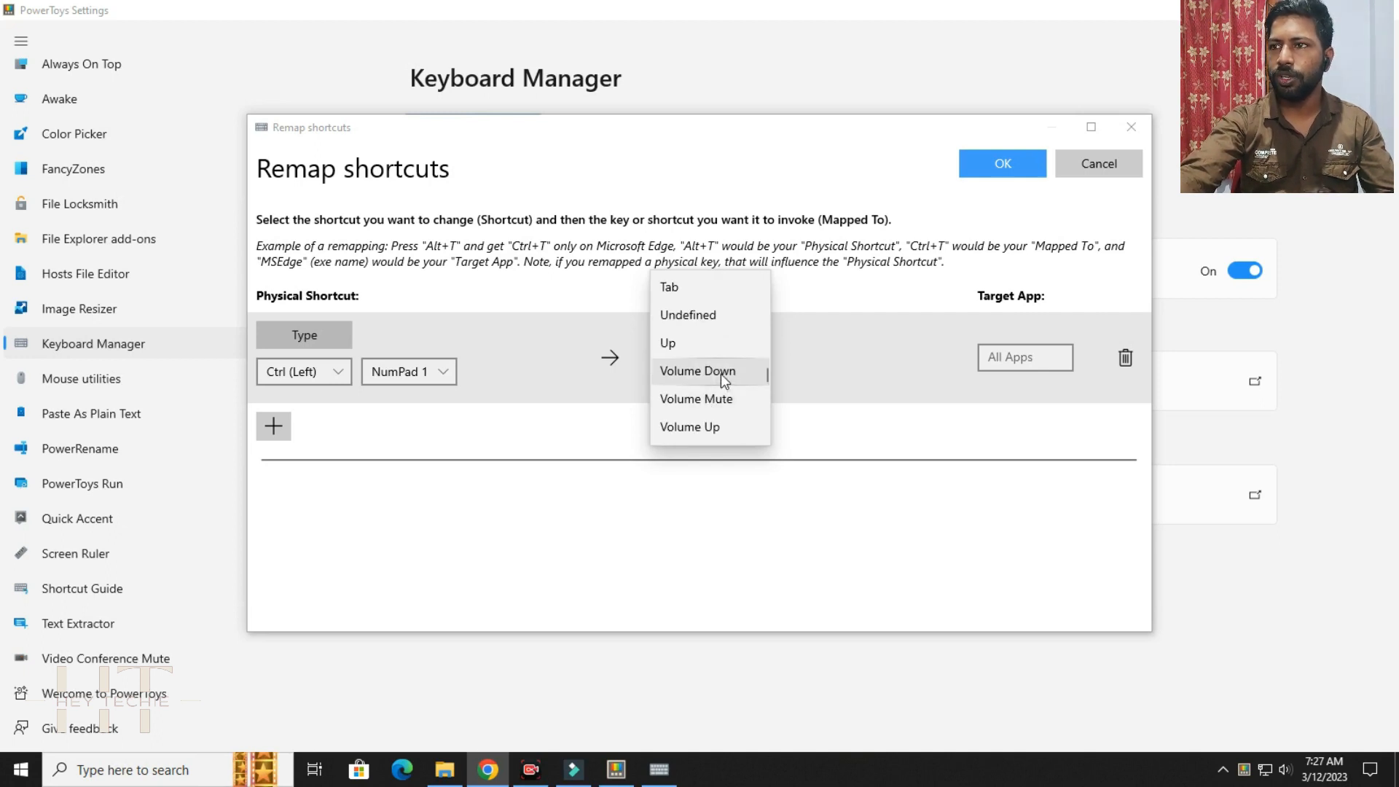
click(720, 374)
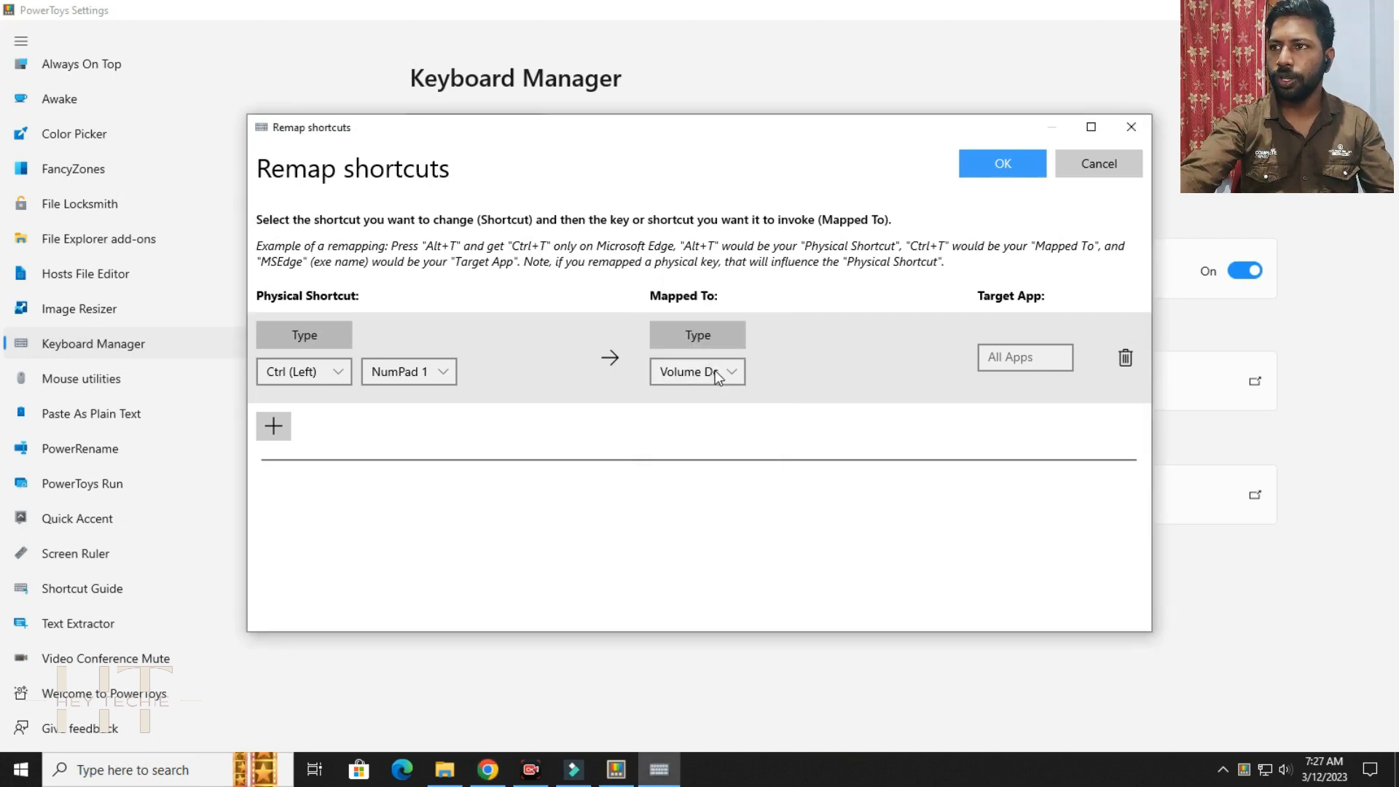
click(1030, 164)
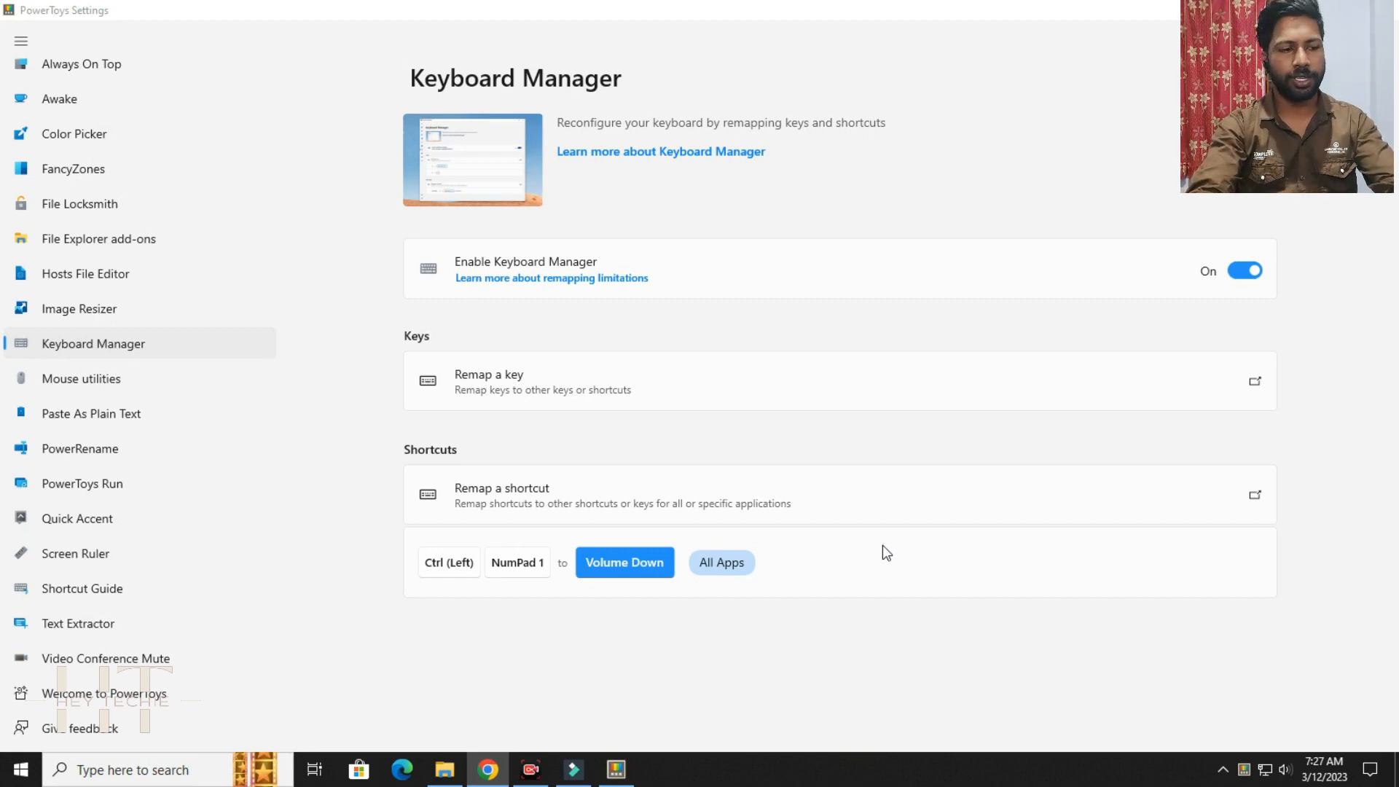
Test the remapped Ctrl (Left) plus NumPad 1 shortcut by using it repeatedly to lower the system volume.
key(ctrl+KP_1)
key(ctrl+KP_1)
key(ctrl+KP_1)
key(ctrl+KP_1)
key(ctrl+KP_1)
key(ctrl+KP_1)
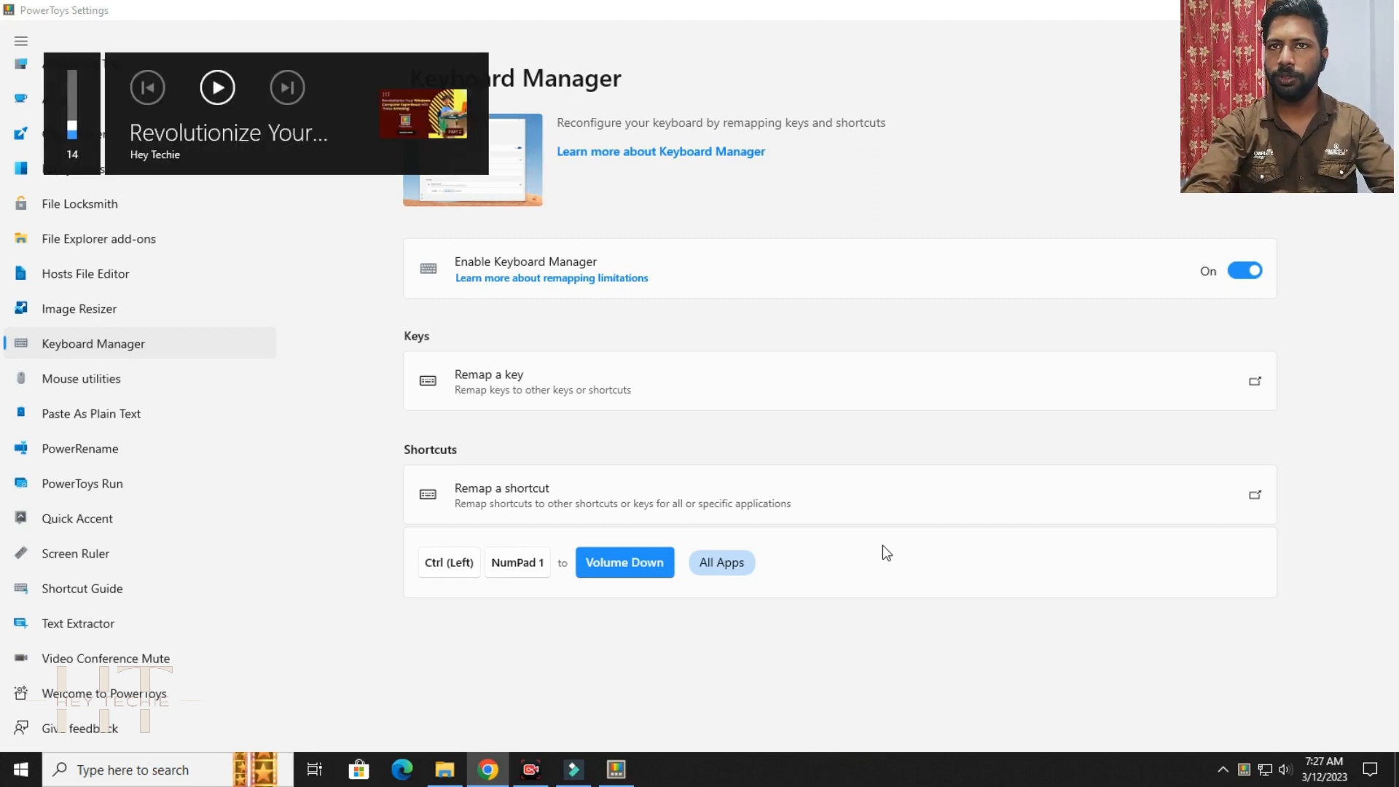
key(ctrl+KP_1)
key(ctrl+KP_1)
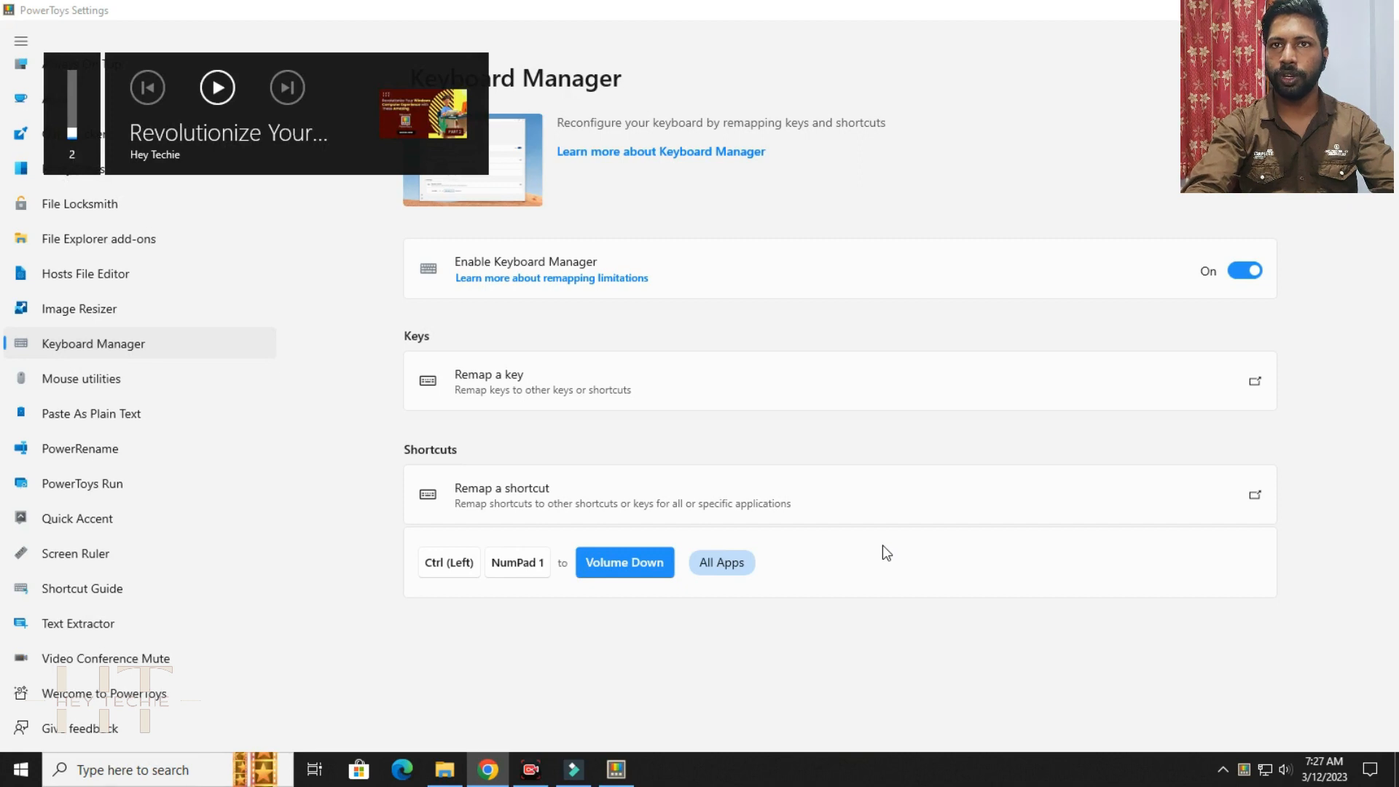